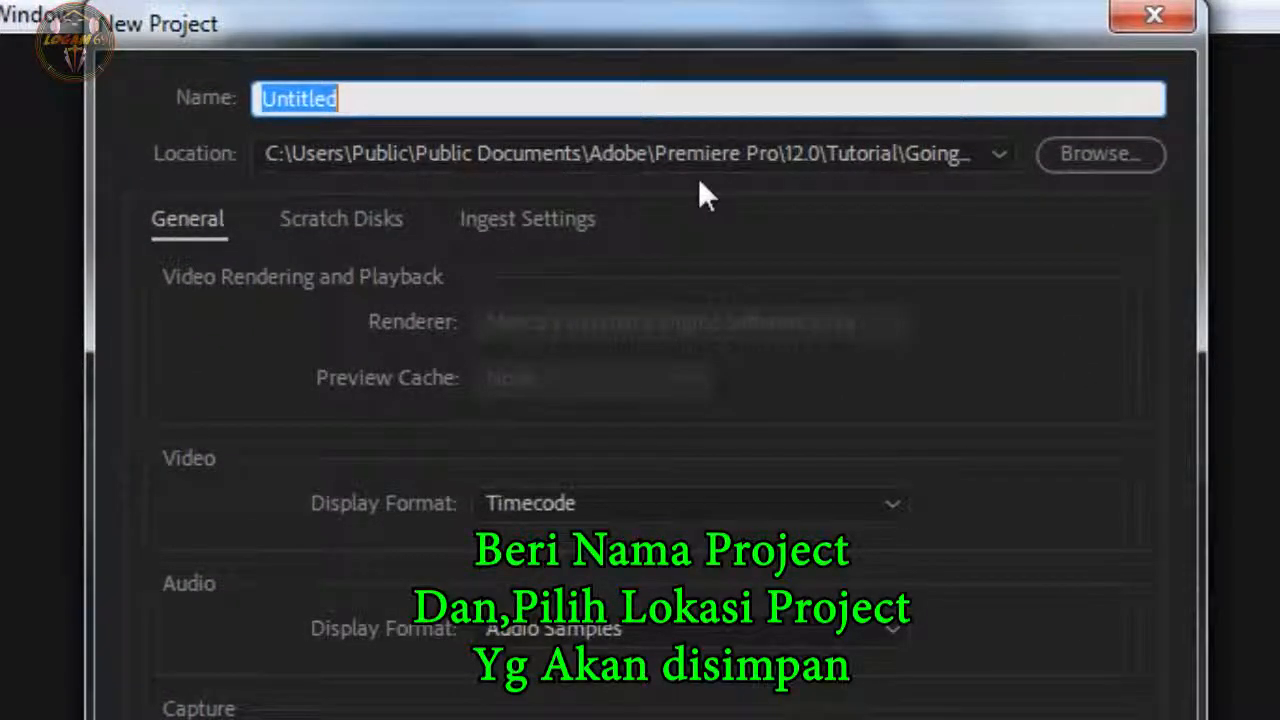
Set the new project's save location to the editing video folder on drive D.
{"action": "left_click", "coordinate": [1065, 160]}
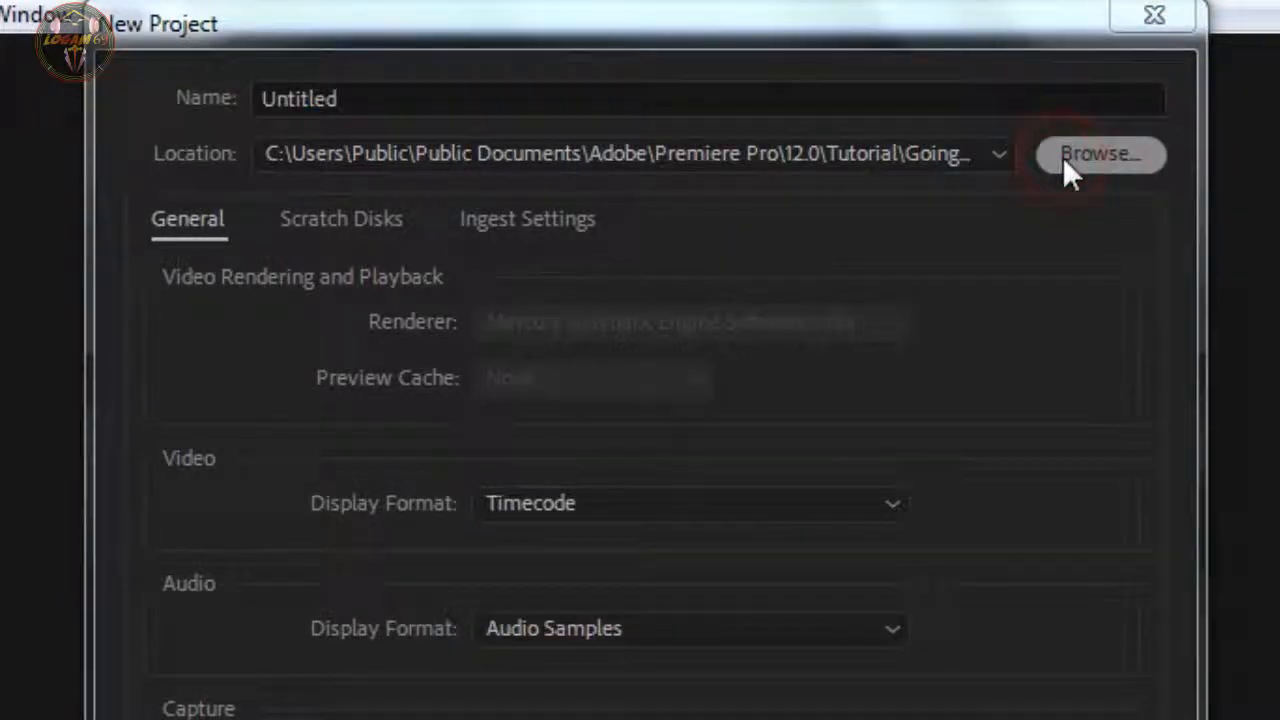
{"action": "left_click", "coordinate": [270, 716]}
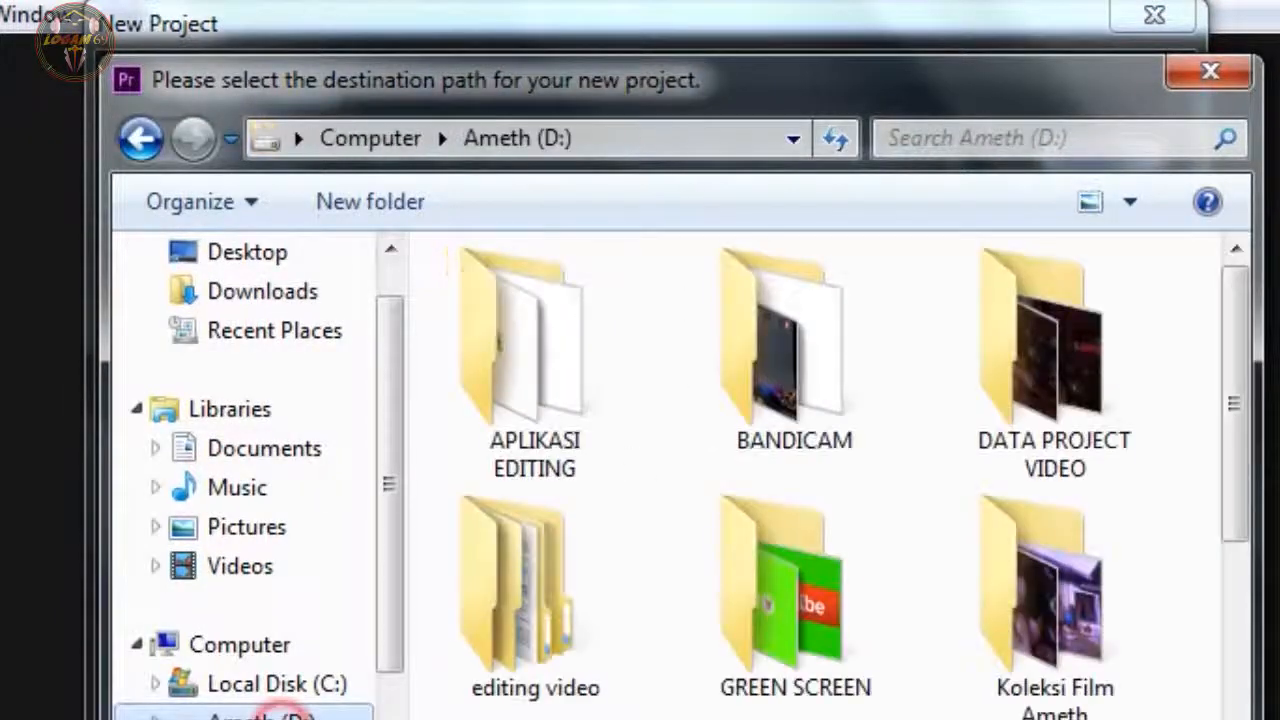
{"action": "left_click", "coordinate": [586, 607]}
{"action": "left_click", "coordinate": [955, 718]}
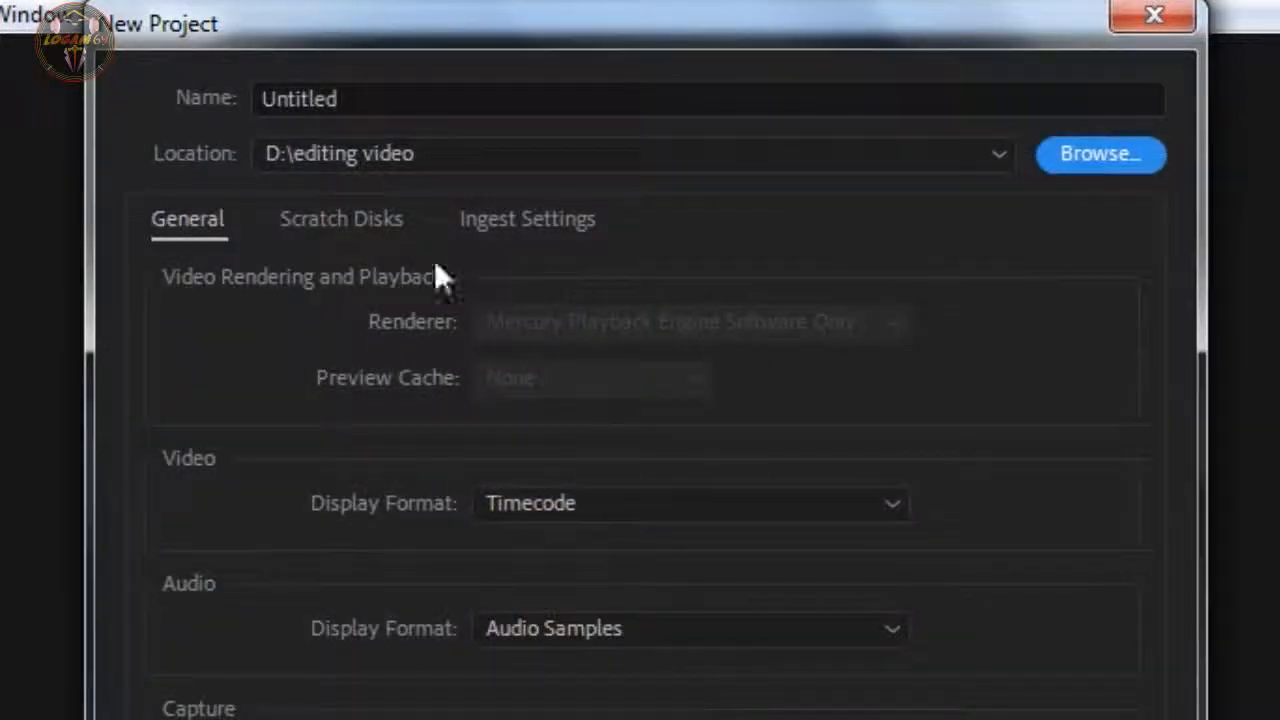
Name the new project TERBANG and create it.
{"action": "left_click", "coordinate": [385, 95]}
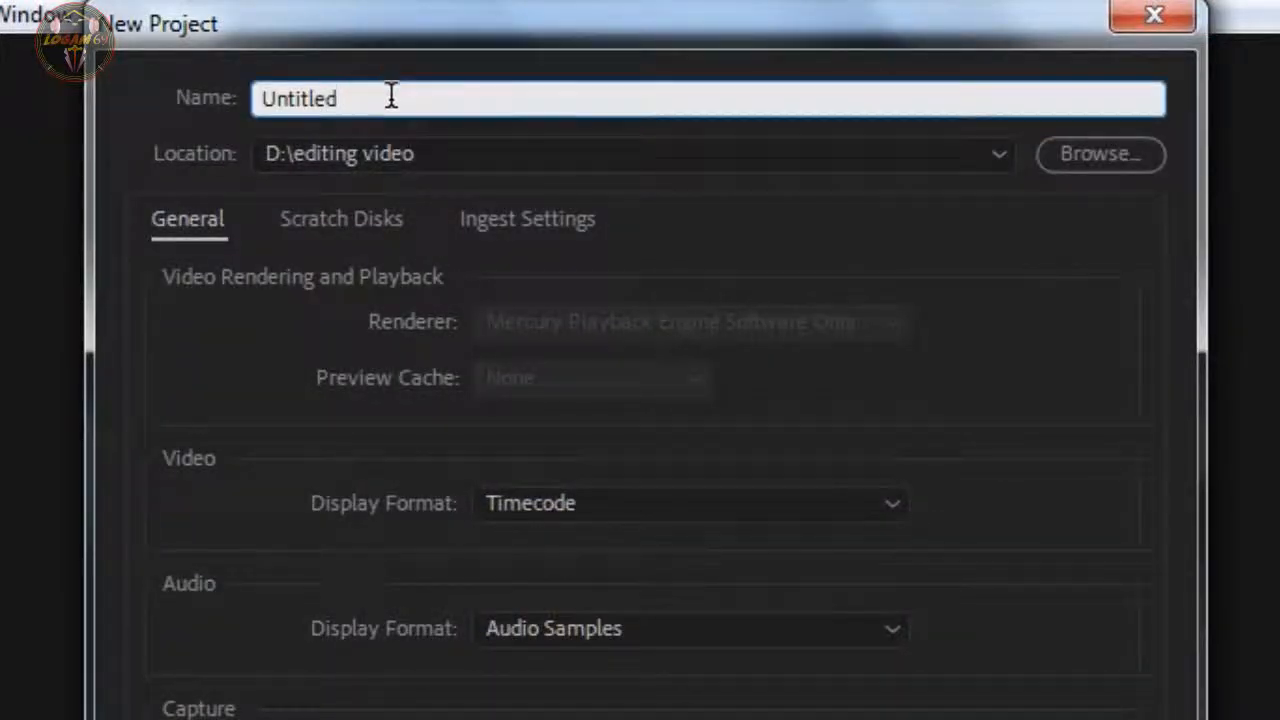
{"action": "left_click_drag", "start_coordinate": [394, 100], "coordinate": [257, 106]}
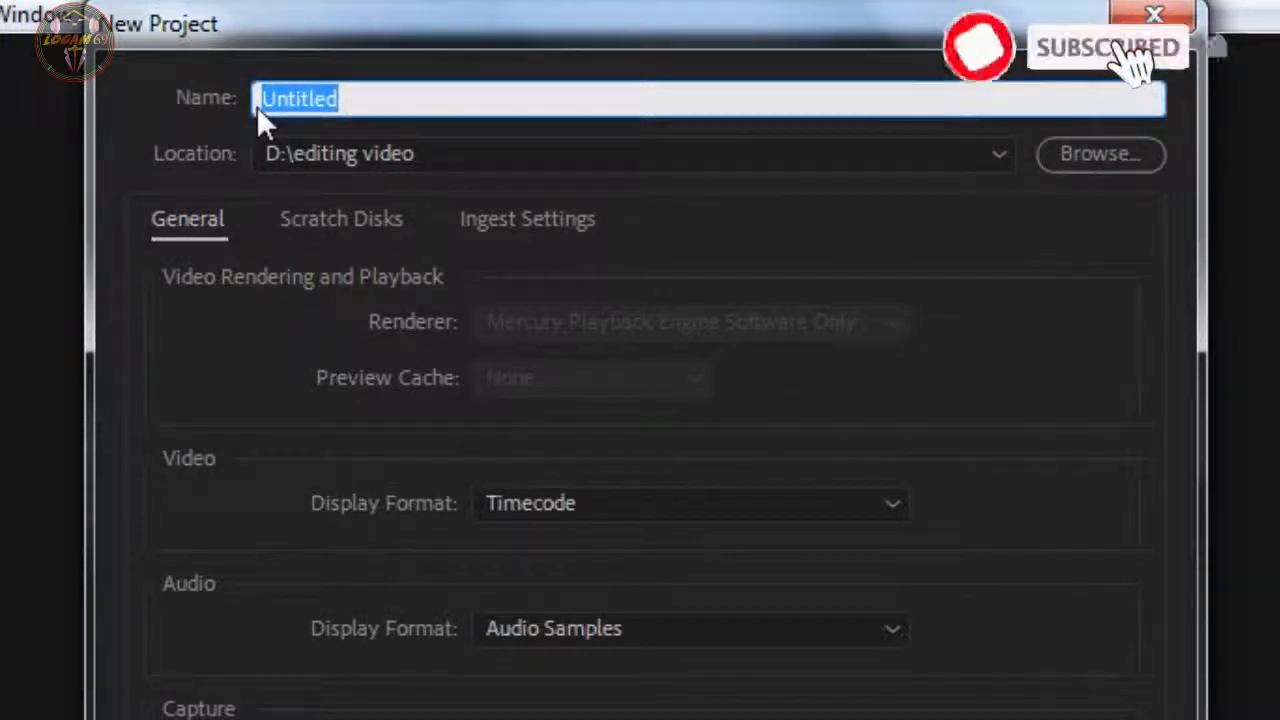
{"action": "type", "text": "TERBANG"}
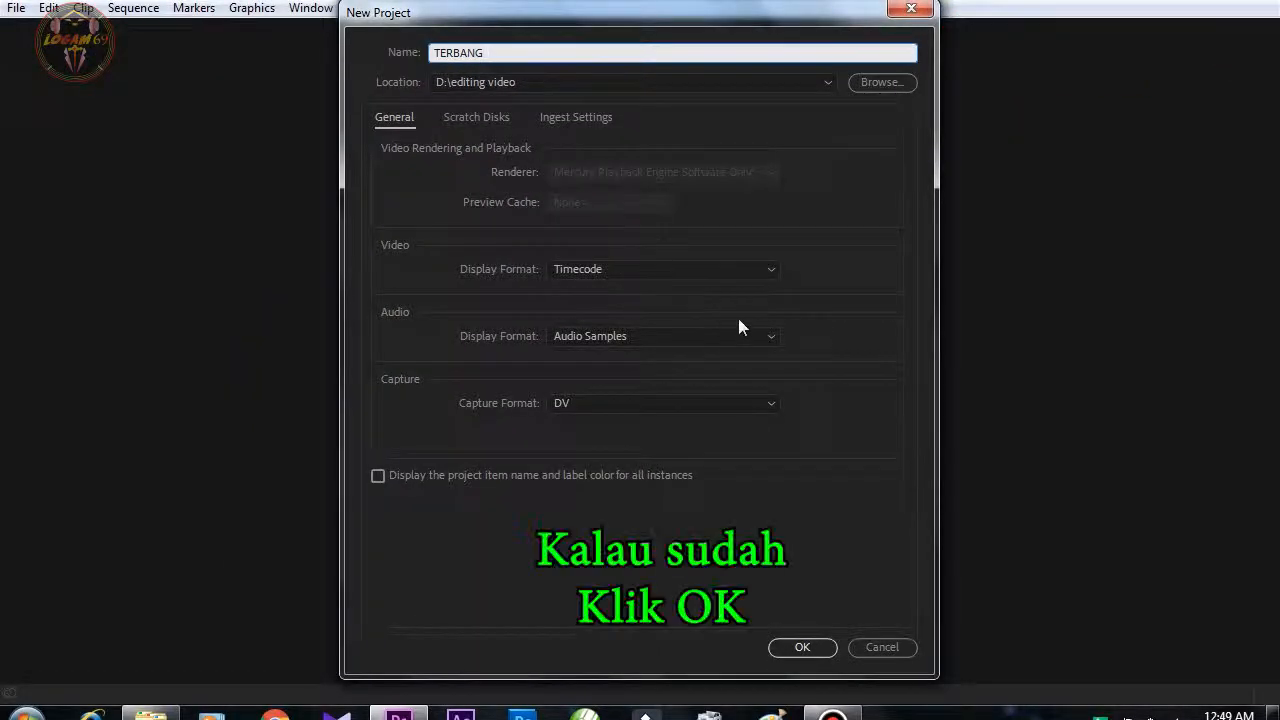
{"action": "left_click", "coordinate": [800, 648]}
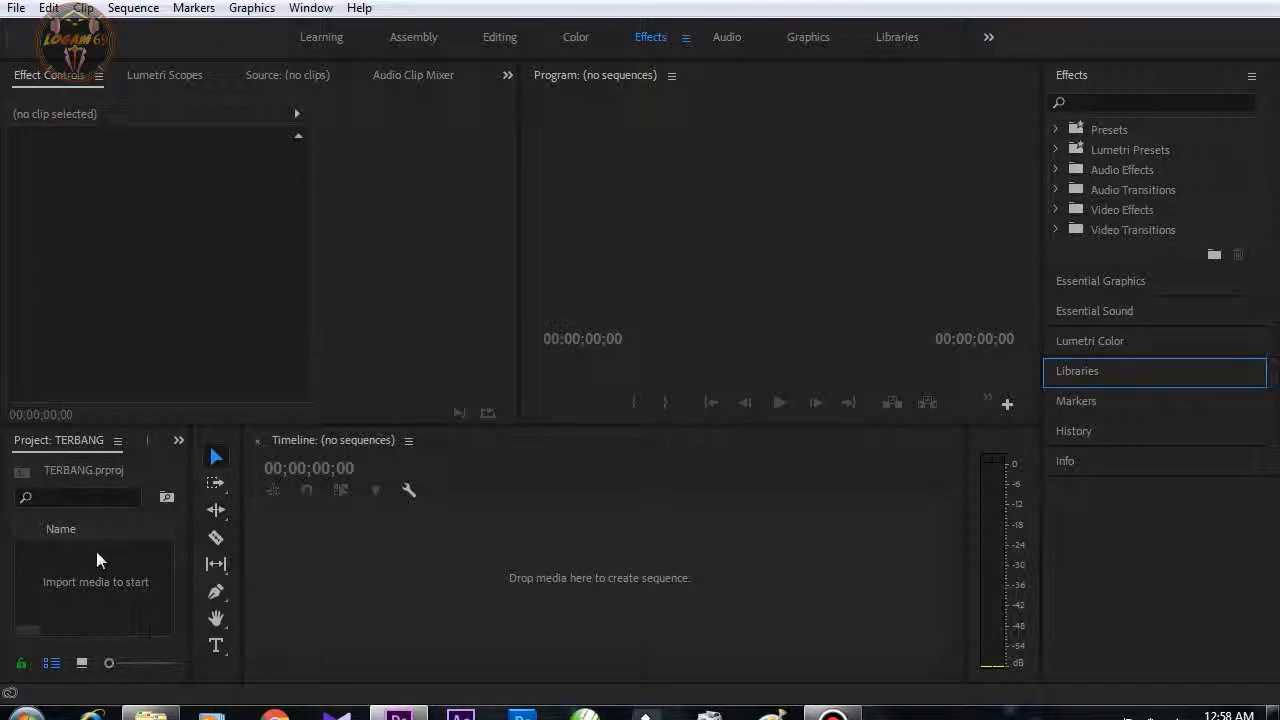
Import the video VID_20190511_172548 from the Videos library into the project.
{"action": "right_click", "coordinate": [103, 576]}
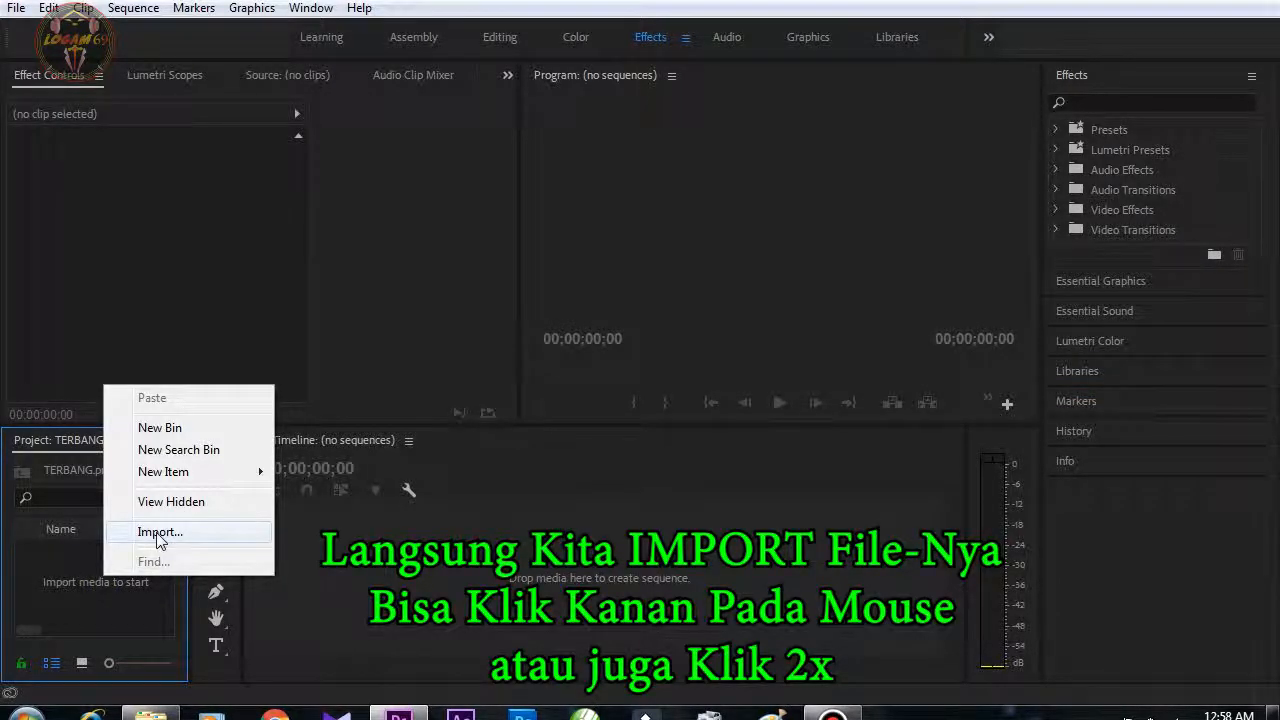
{"action": "left_click", "coordinate": [96, 587]}
{"action": "double_click", "coordinate": [107, 576]}
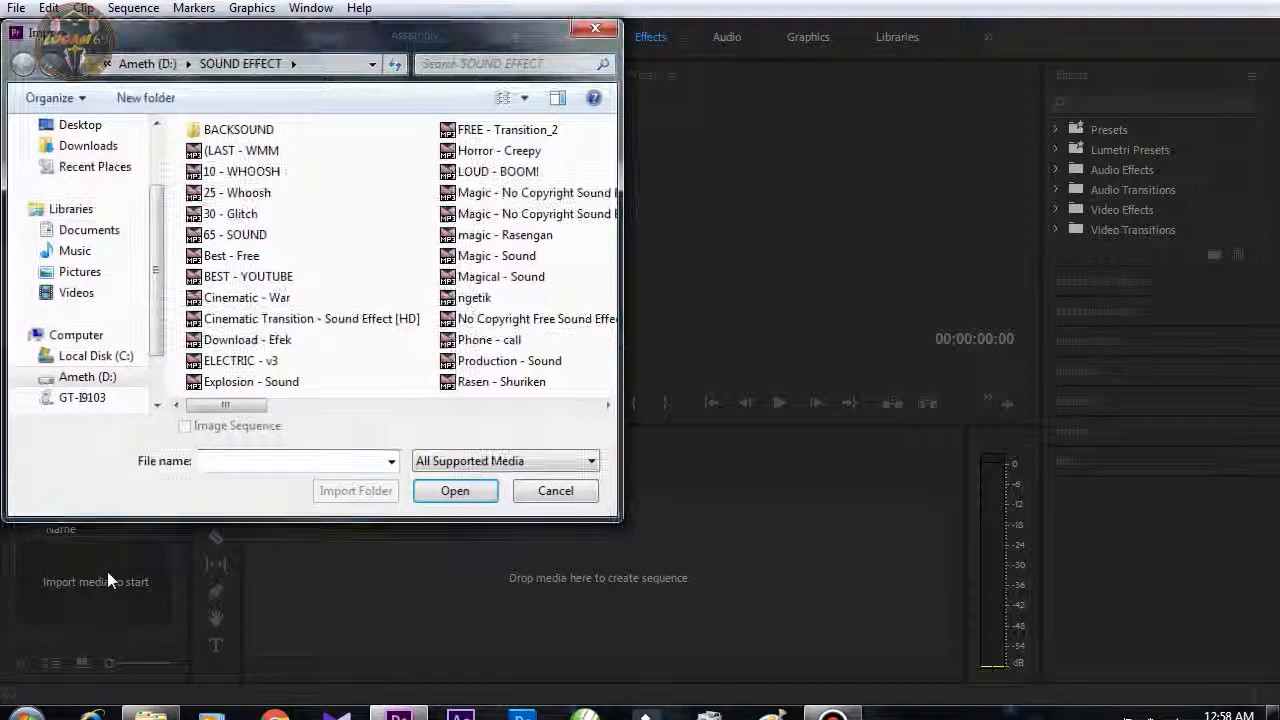
{"action": "left_click", "coordinate": [95, 293]}
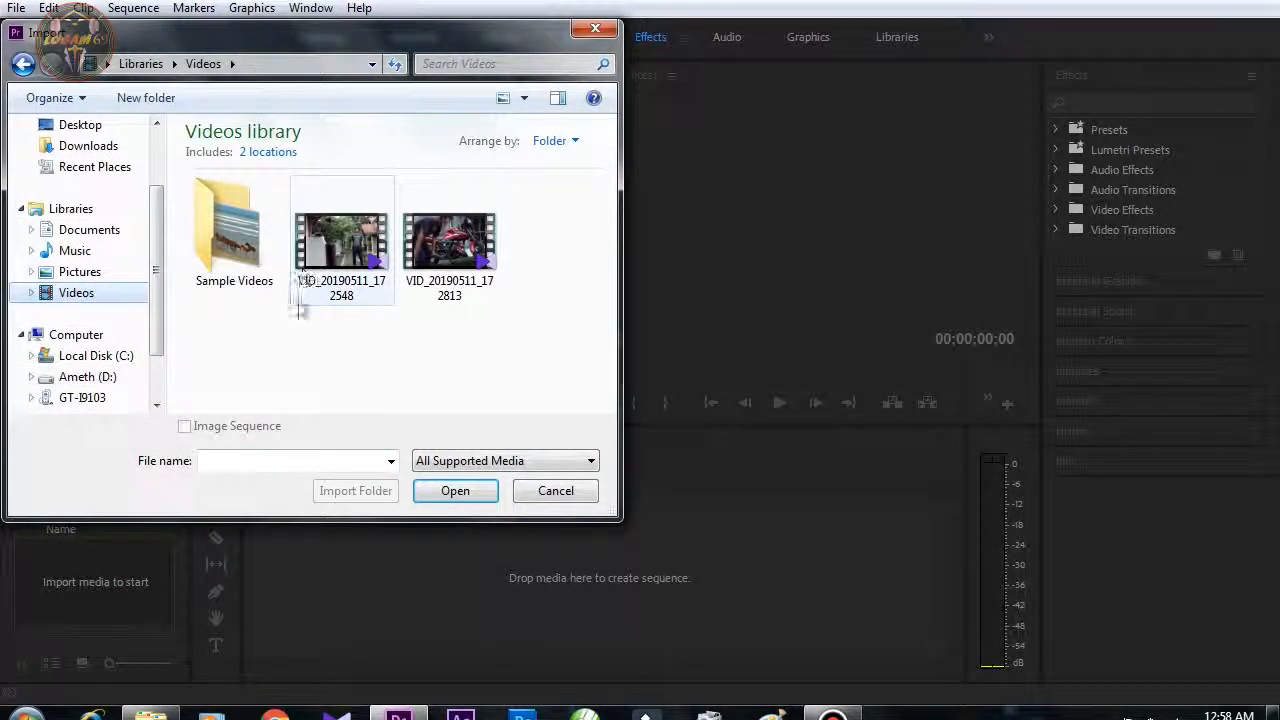
{"action": "left_click", "coordinate": [368, 258]}
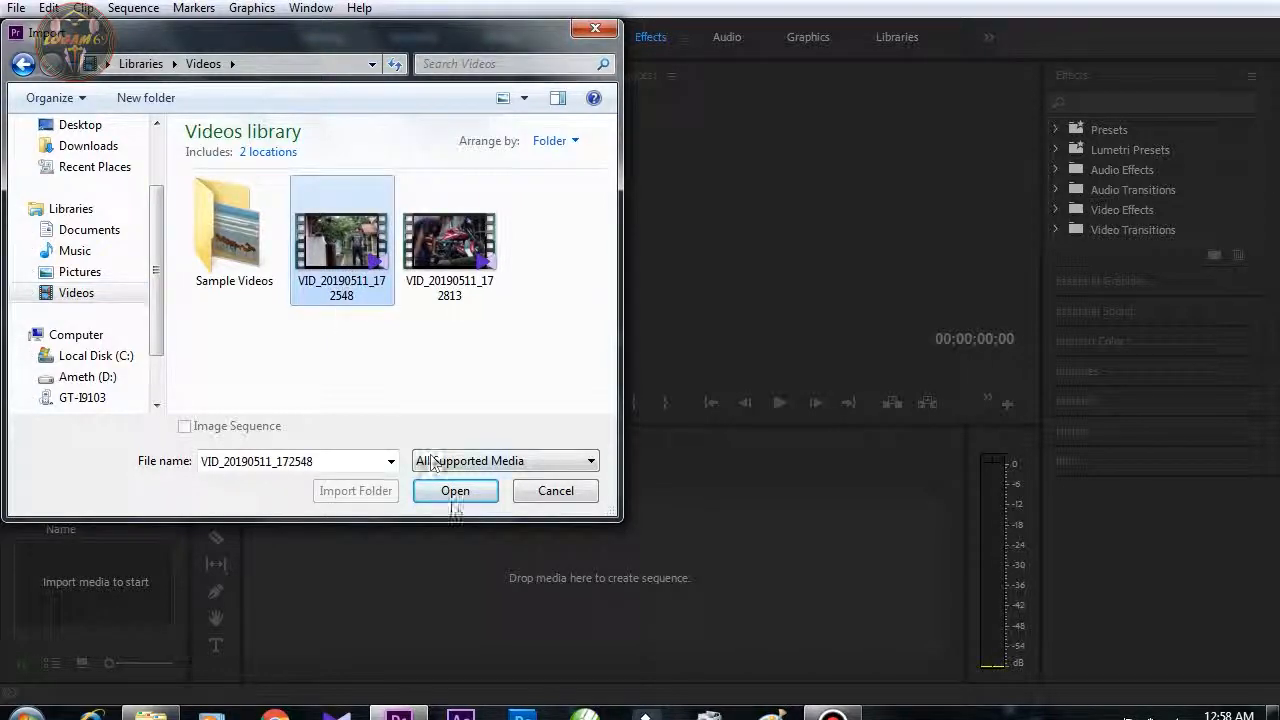
{"action": "left_click", "coordinate": [458, 491]}
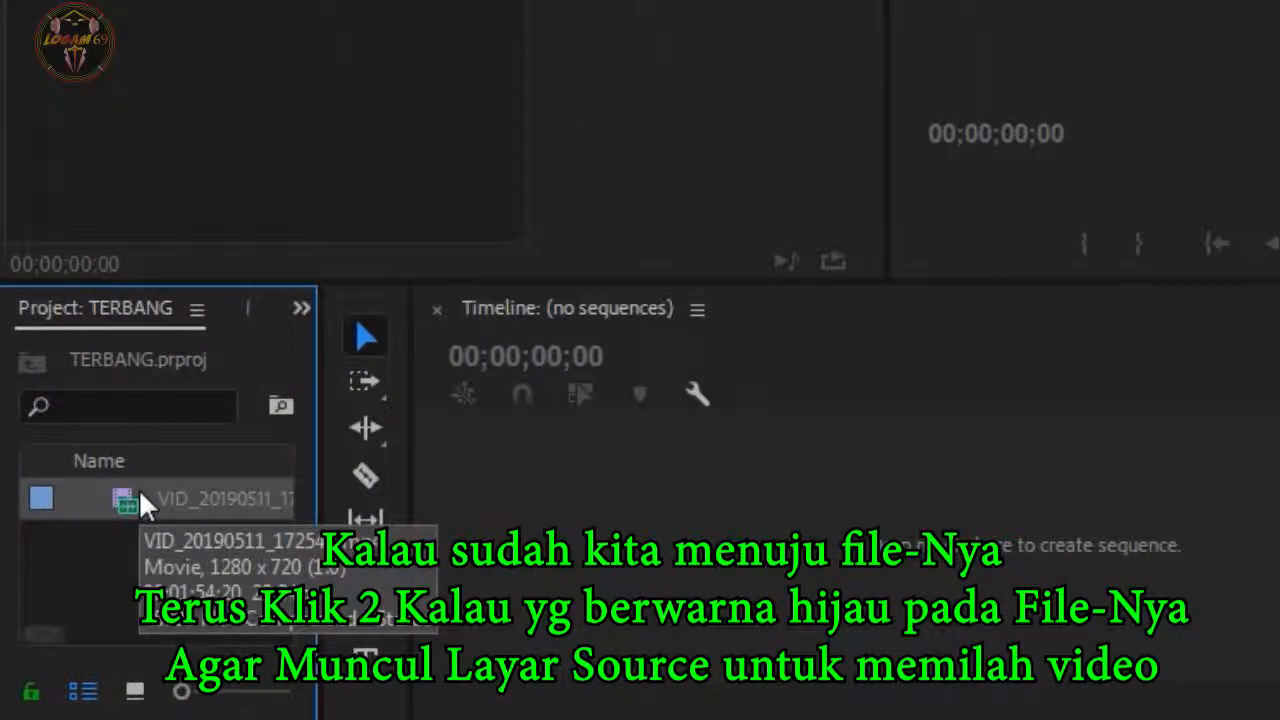
Load the imported video into the Source monitor and mark its In point at 00;00;38;25.
{"action": "double_click", "coordinate": [126, 495]}
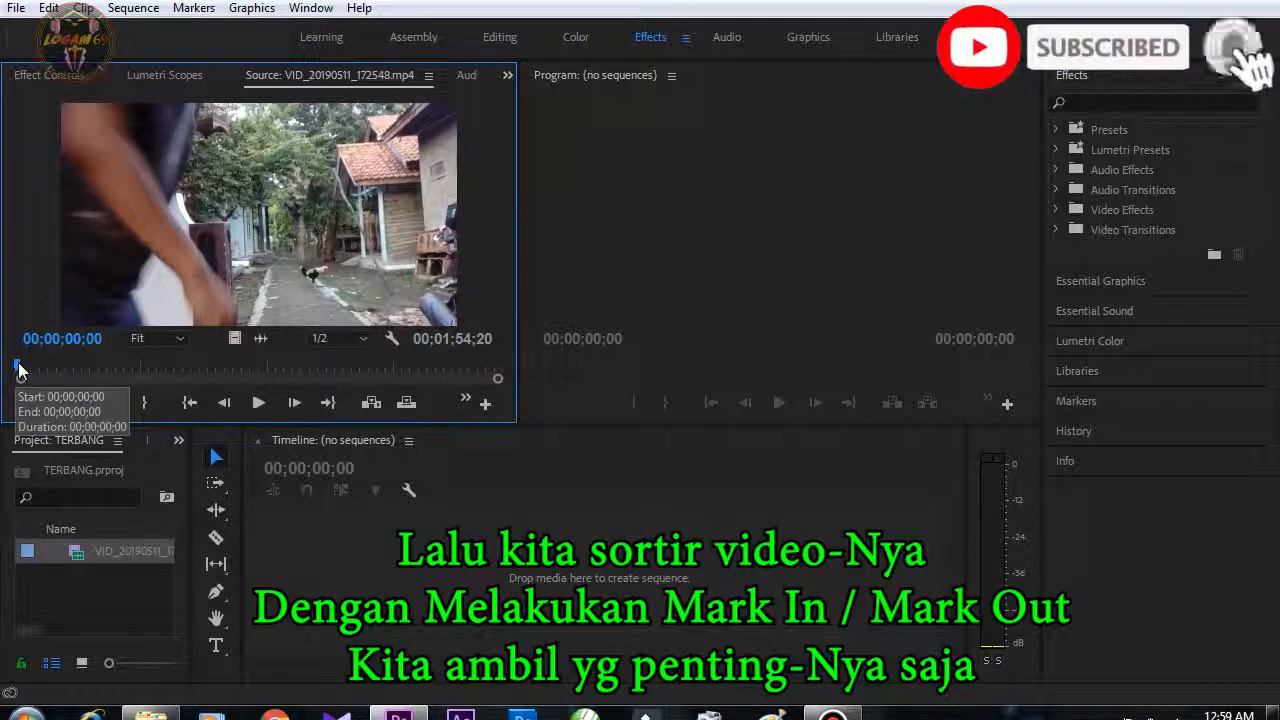
{"action": "left_click_drag", "start_coordinate": [18, 368], "coordinate": [188, 368]}
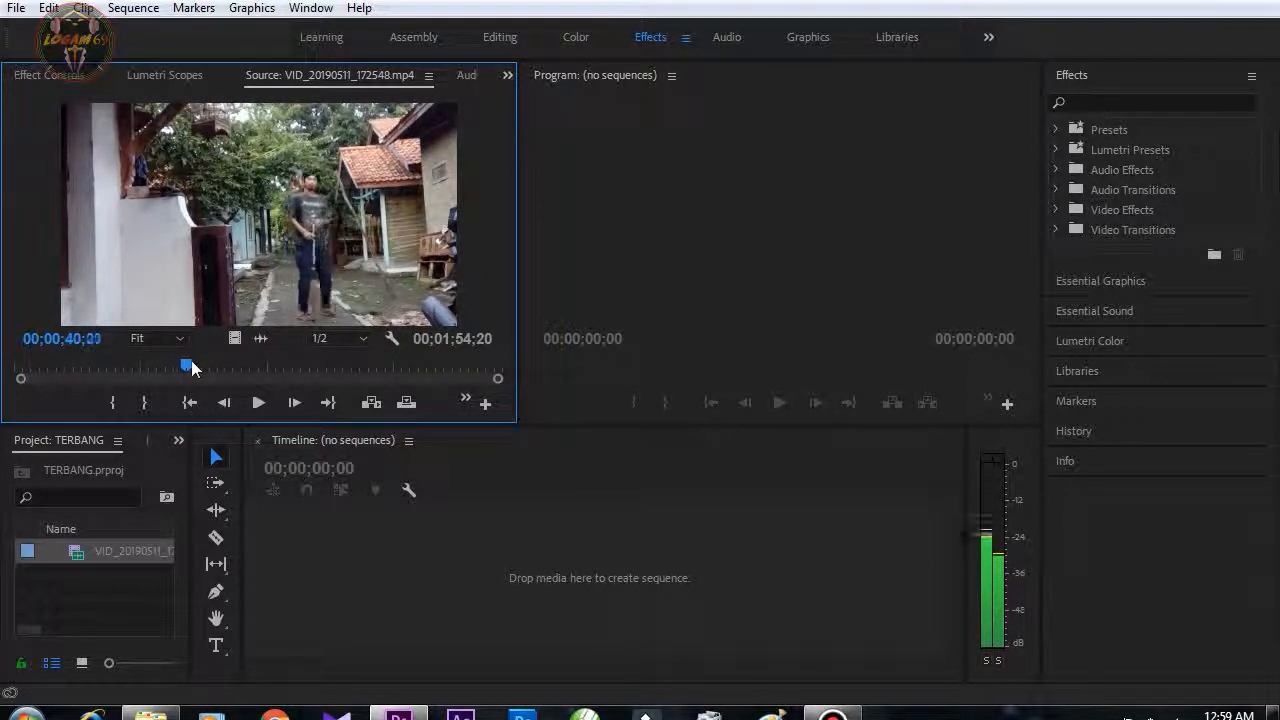
{"action": "left_click_drag", "start_coordinate": [212, 368], "coordinate": [187, 368]}
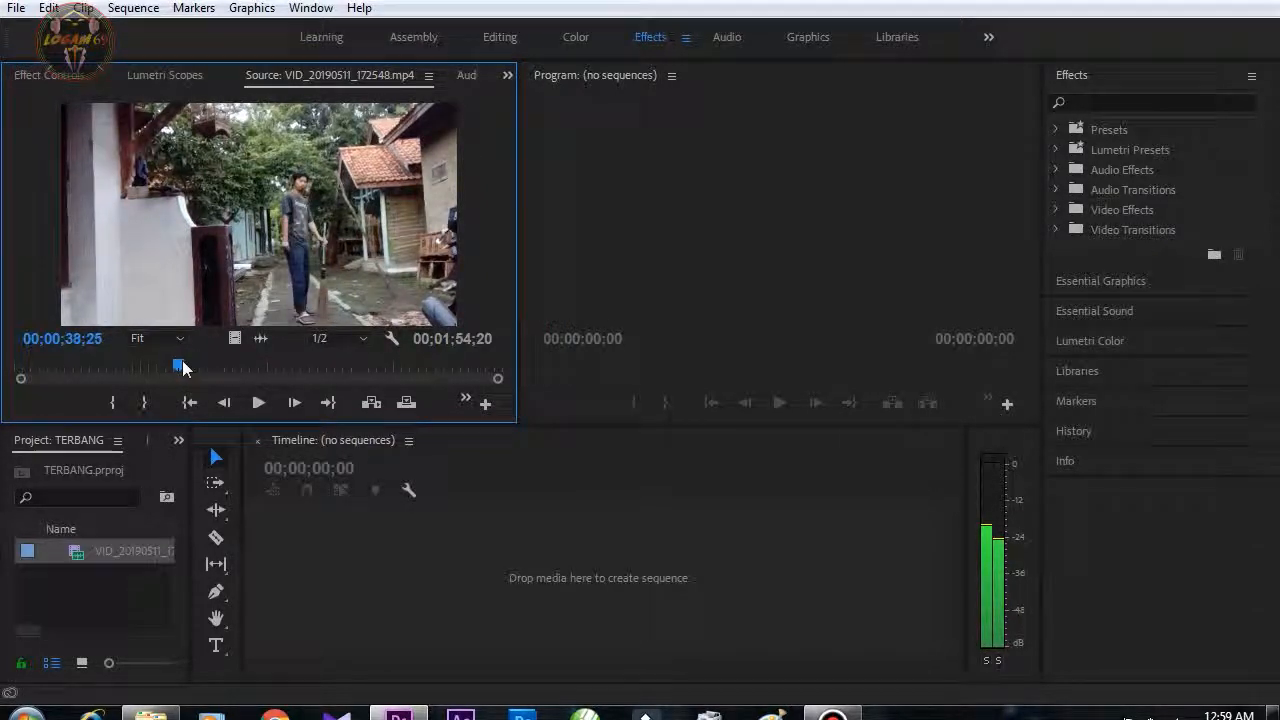
{"action": "left_click", "coordinate": [115, 403]}
Mark the Out point at 00;00;48;23 and place the marked range, video only, at the start of track V1.
{"action": "left_click_drag", "start_coordinate": [176, 367], "coordinate": [217, 362]}
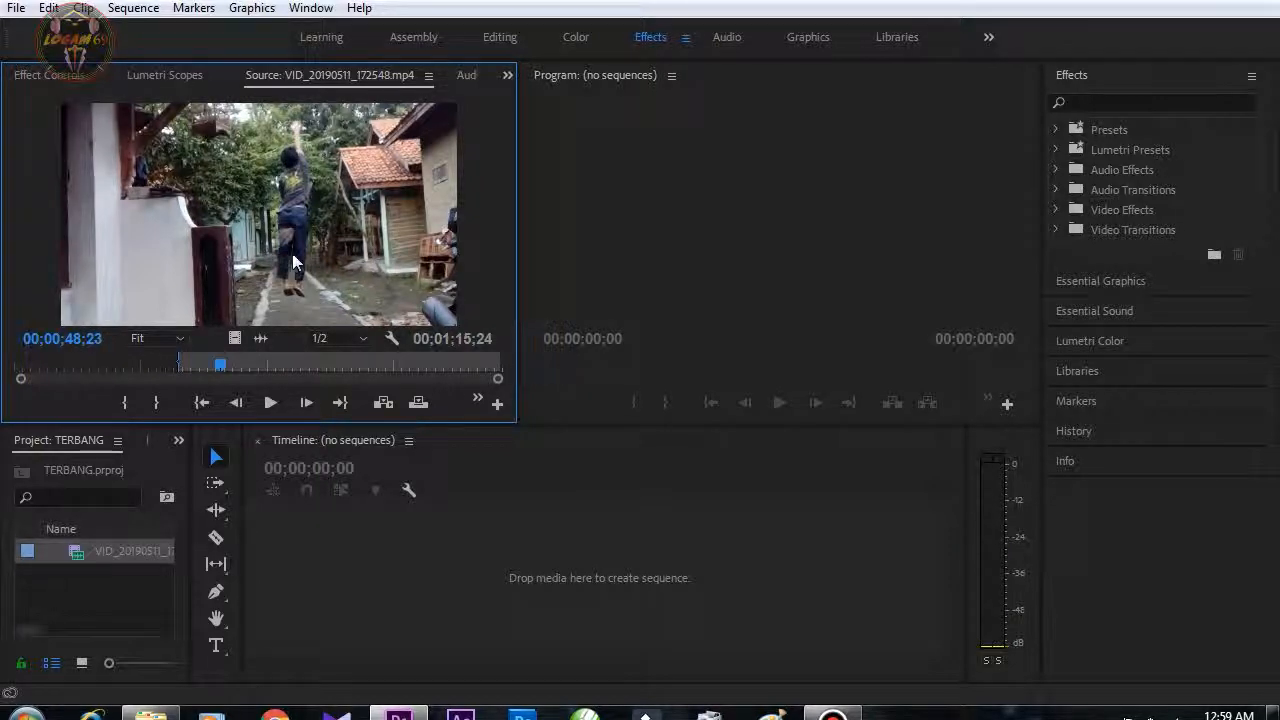
{"action": "left_click", "coordinate": [160, 402]}
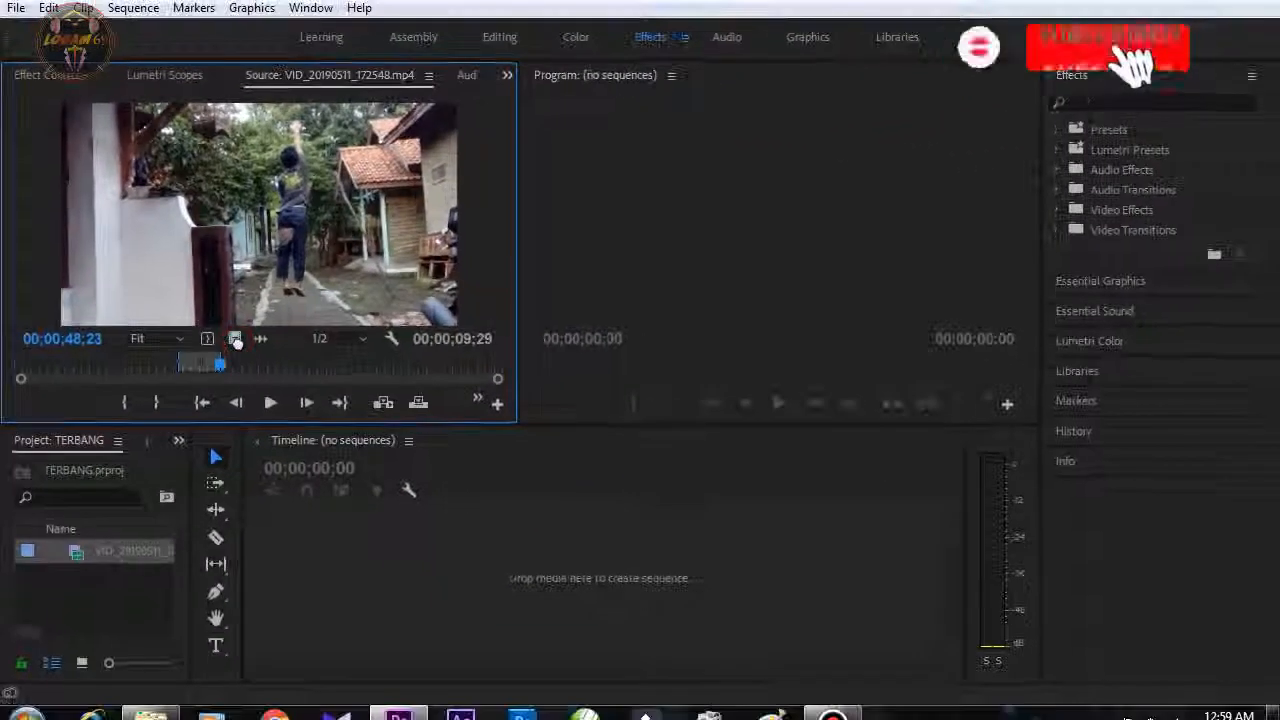
{"action": "left_click_drag", "start_coordinate": [236, 340], "coordinate": [277, 539]}
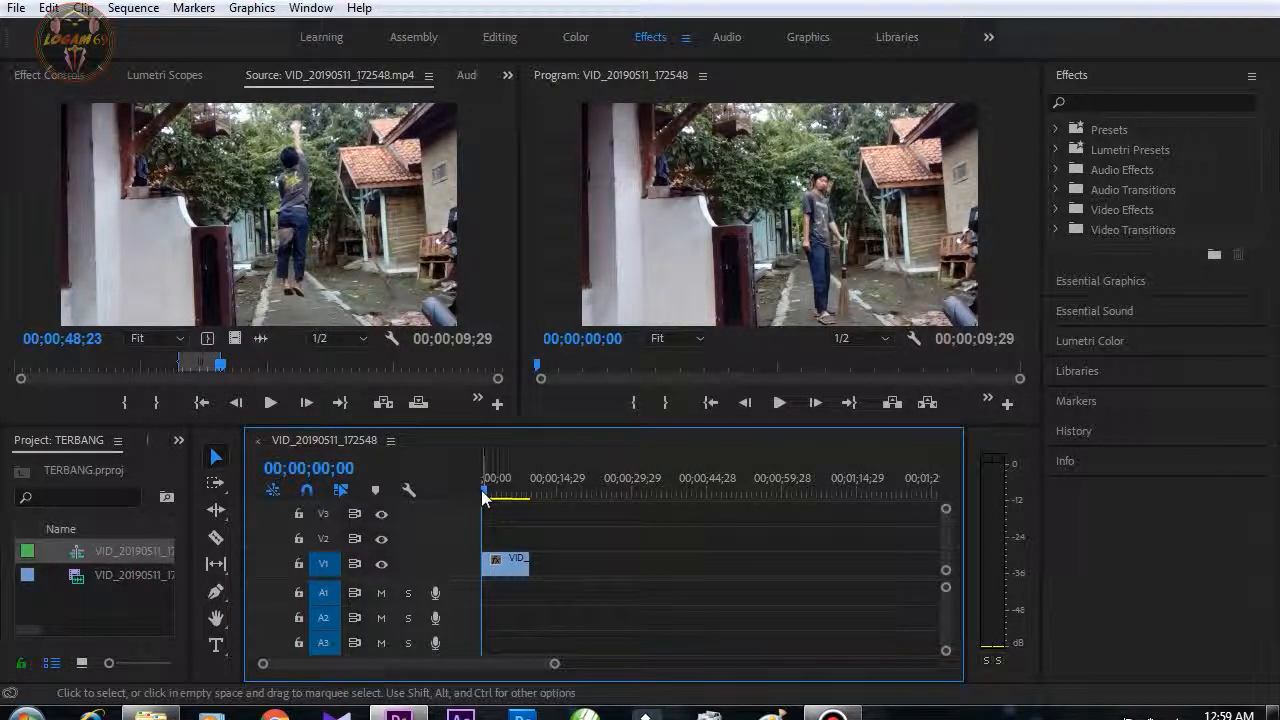
{"action": "mouse_move", "coordinate": [486, 492]}
{"action": "left_mouse_down"}
{"action": "mouse_move", "coordinate": [535, 495]}
{"action": "mouse_move", "coordinate": [482, 491]}
{"action": "left_mouse_up"}
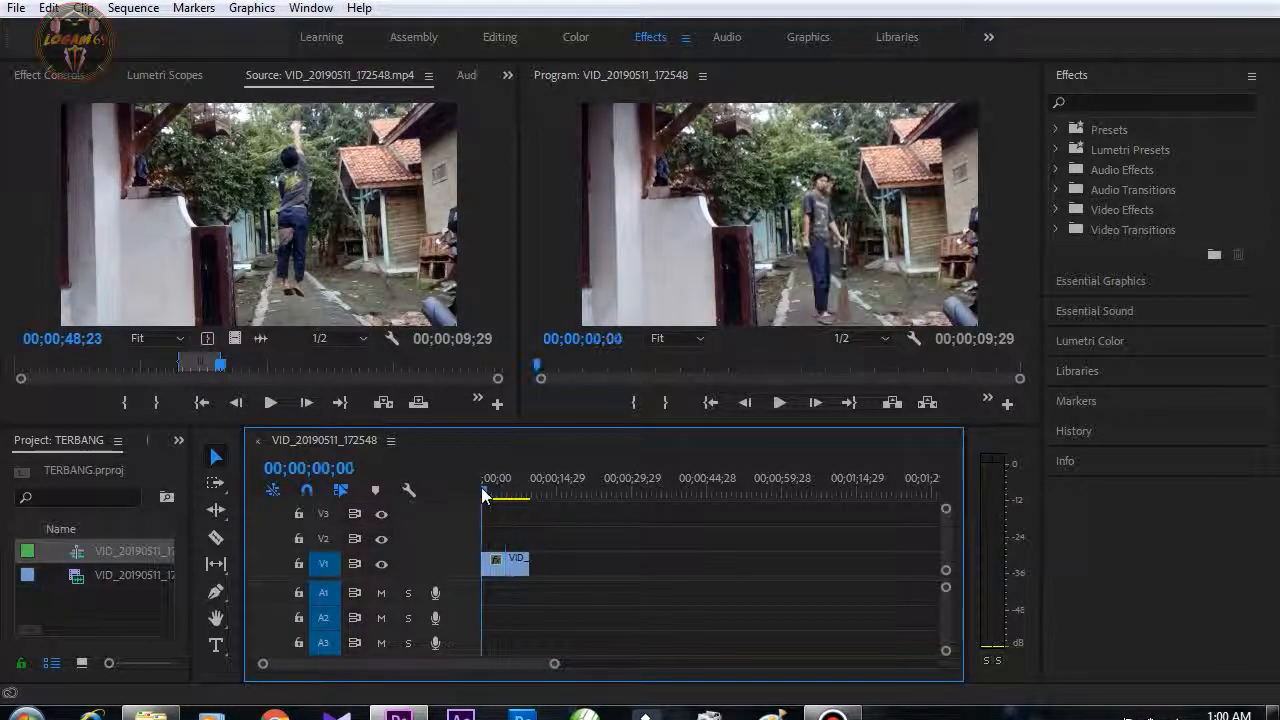
Duplicate the V1 clip onto track V2 and extend the copy's end to about 13 seconds.
{"action": "left_click", "coordinate": [507, 567]}
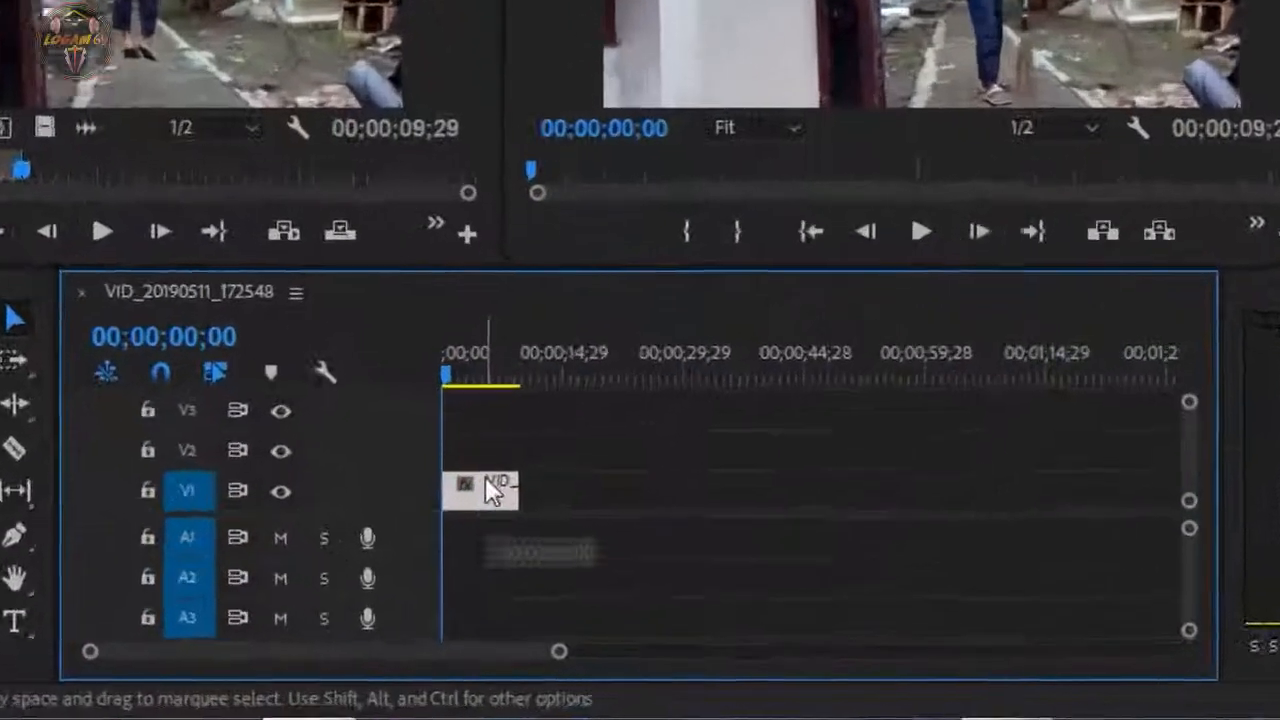
{"action": "left_click_drag", "start_coordinate": [485, 476], "coordinate": [496, 447]}
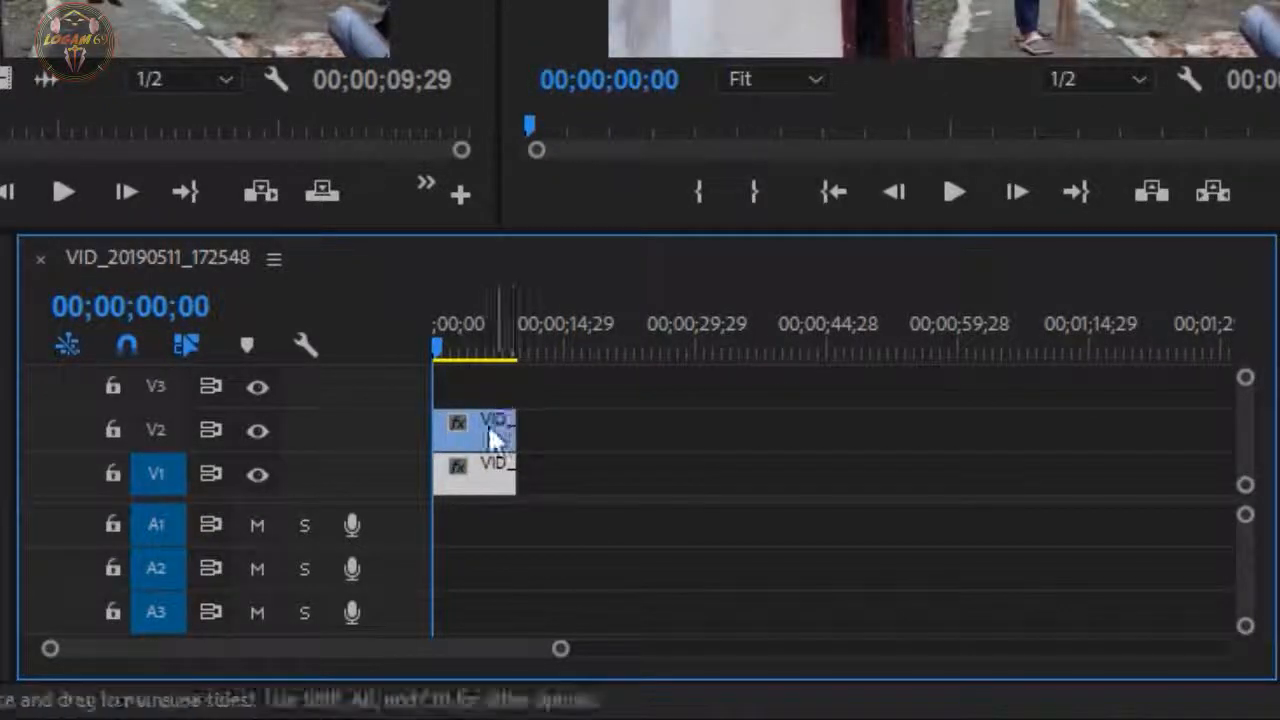
{"action": "left_click", "coordinate": [468, 434]}
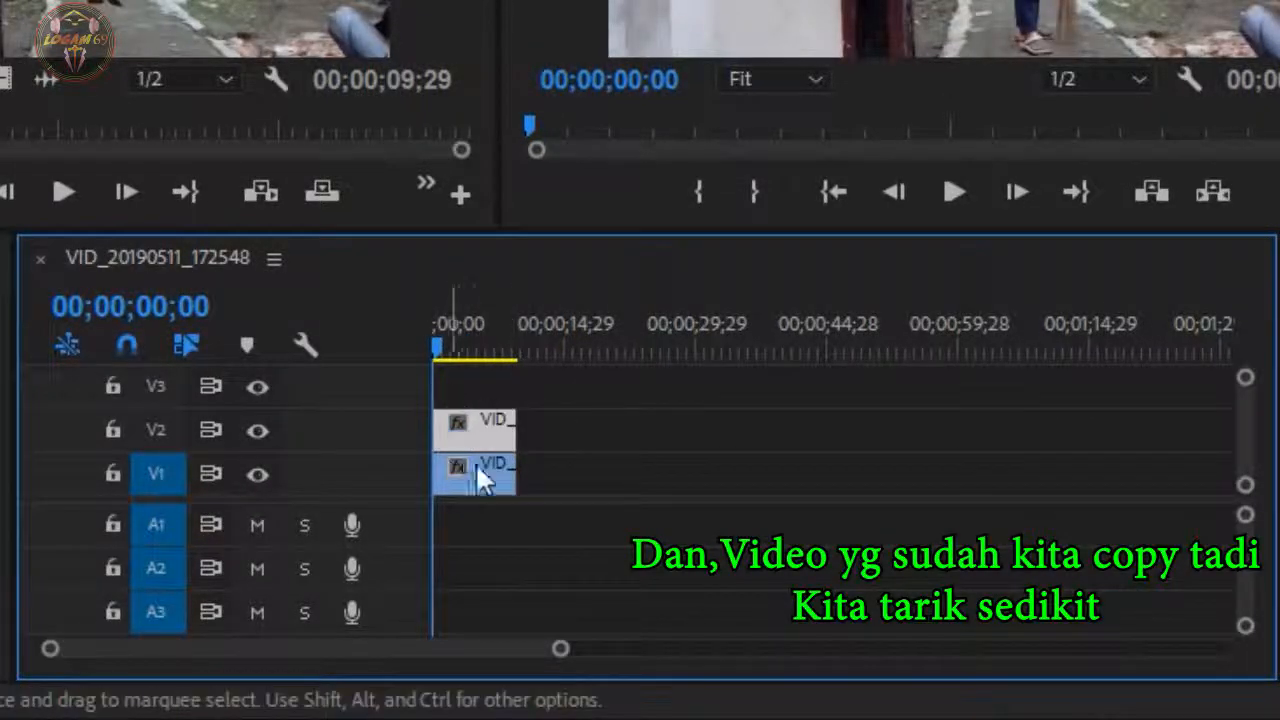
{"action": "left_click_drag", "start_coordinate": [512, 434], "coordinate": [545, 432]}
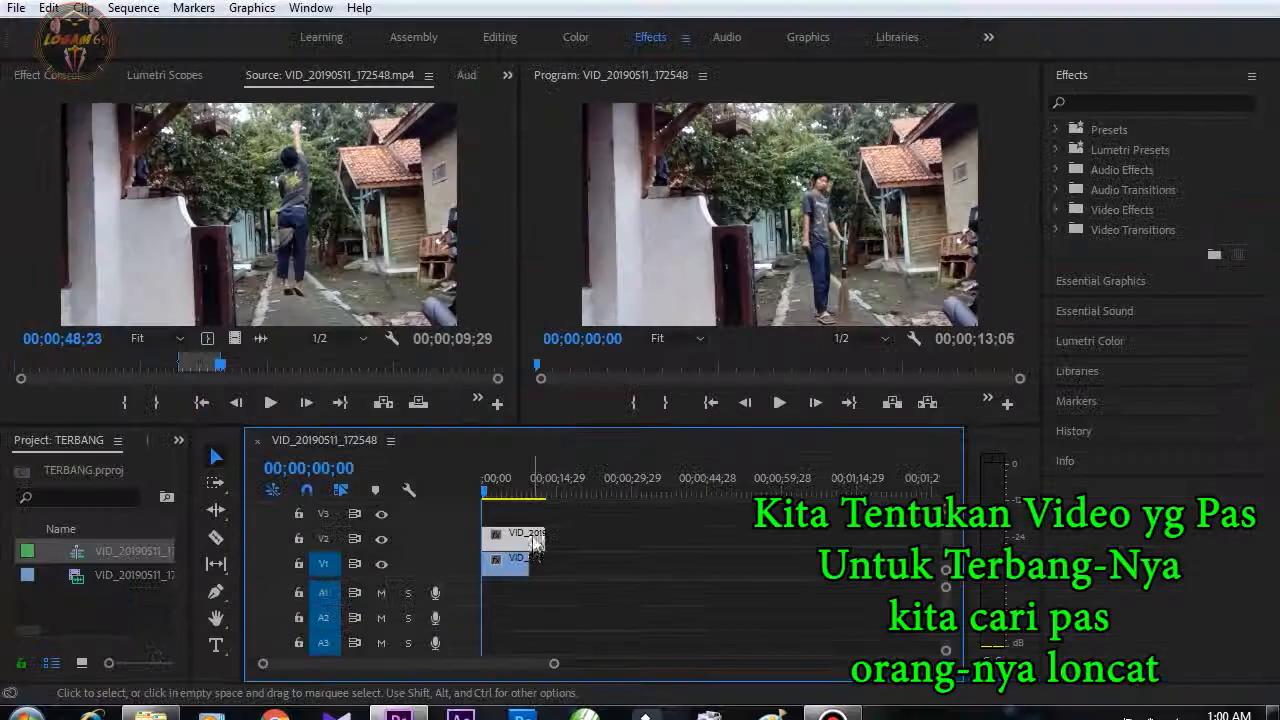
Add a frame hold to the V2 clip at 00;00;09;29, where the person is in mid-jump.
{"action": "left_click_drag", "start_coordinate": [487, 498], "coordinate": [533, 494]}
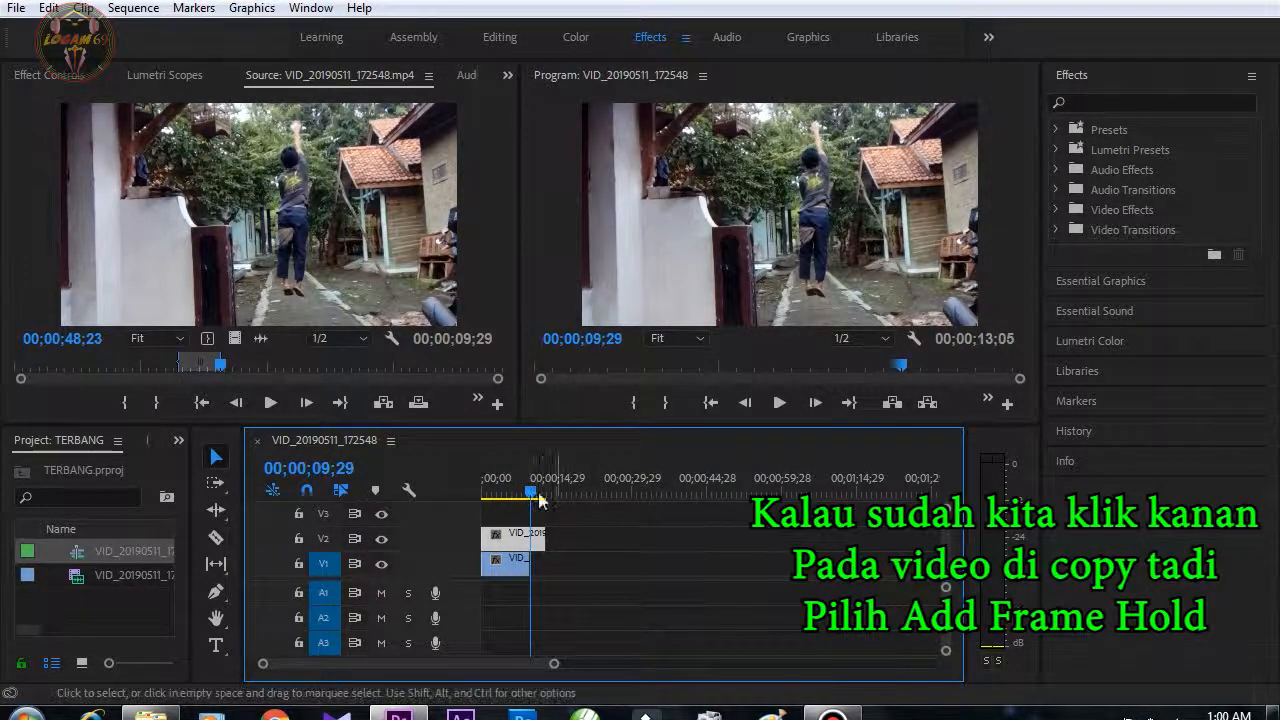
{"action": "right_click", "coordinate": [520, 542]}
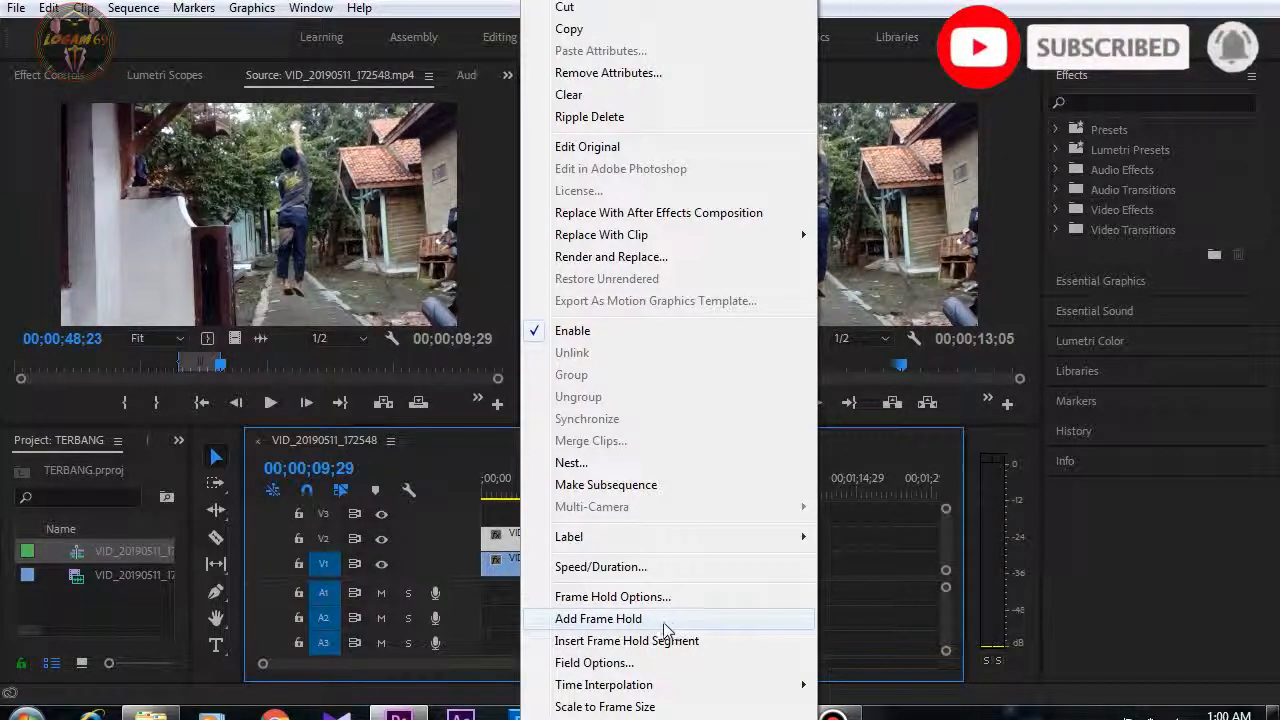
{"action": "left_click", "coordinate": [618, 619]}
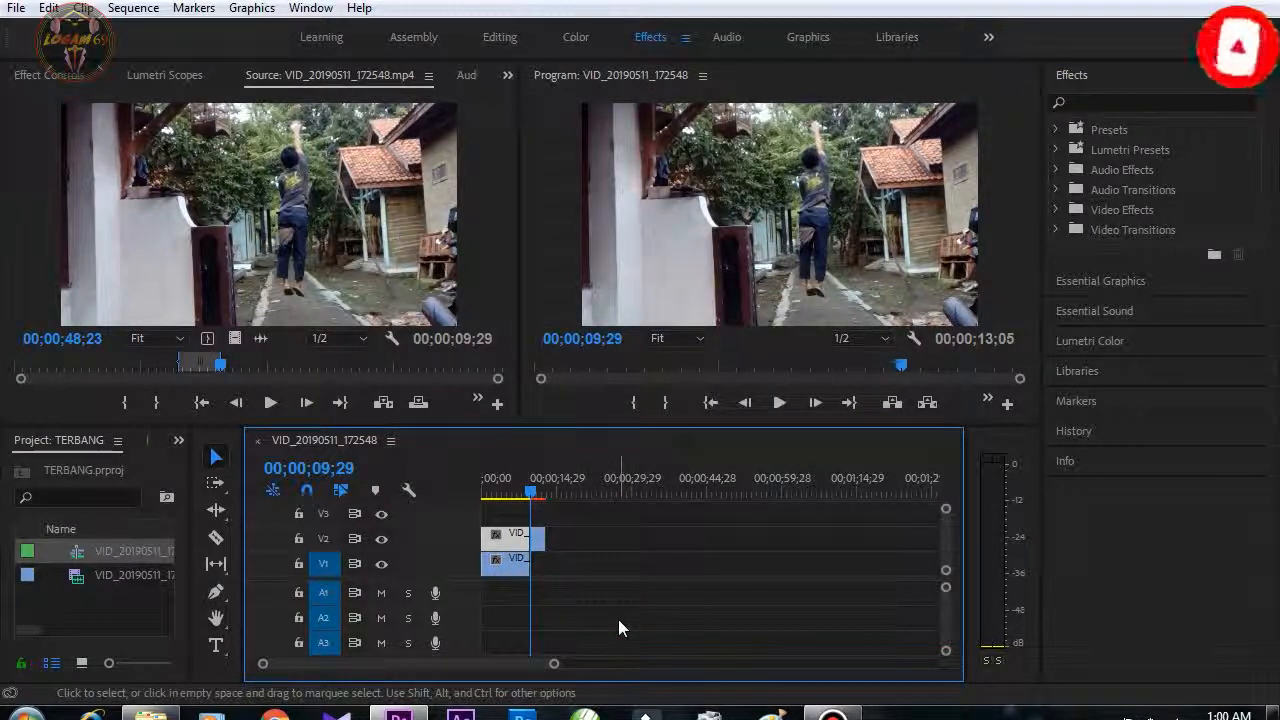
Delete the V2 segment before the frame hold and lengthen the remaining held-frame clip.
{"action": "key", "text": "Delete"}
{"action": "left_click", "coordinate": [538, 545]}
{"action": "mouse_move", "coordinate": [538, 541]}
{"action": "left_mouse_down"}
{"action": "mouse_move", "coordinate": [576, 541]}
{"action": "mouse_move", "coordinate": [531, 564]}
{"action": "left_mouse_up"}
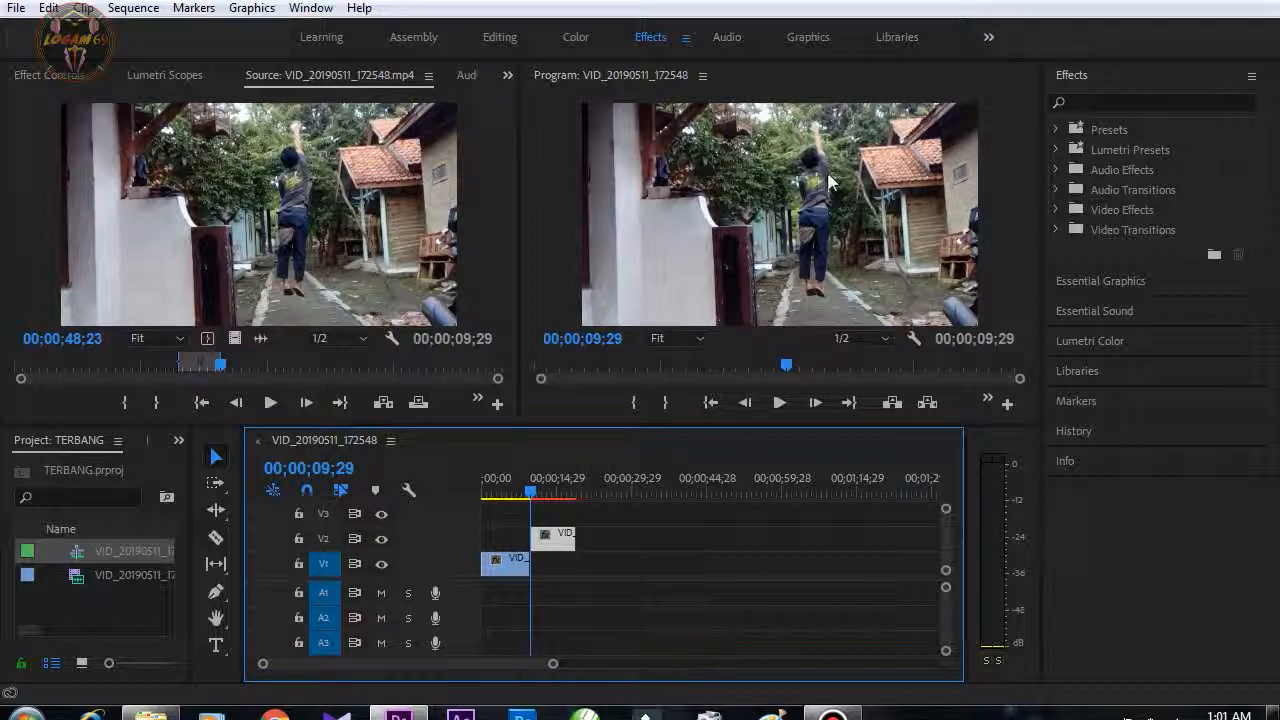
Close all clips in the Source monitor and show the effect controls of the held-frame clip at 00;00;10;00.
{"action": "key", "text": "Right"}
{"action": "left_click", "coordinate": [430, 77]}
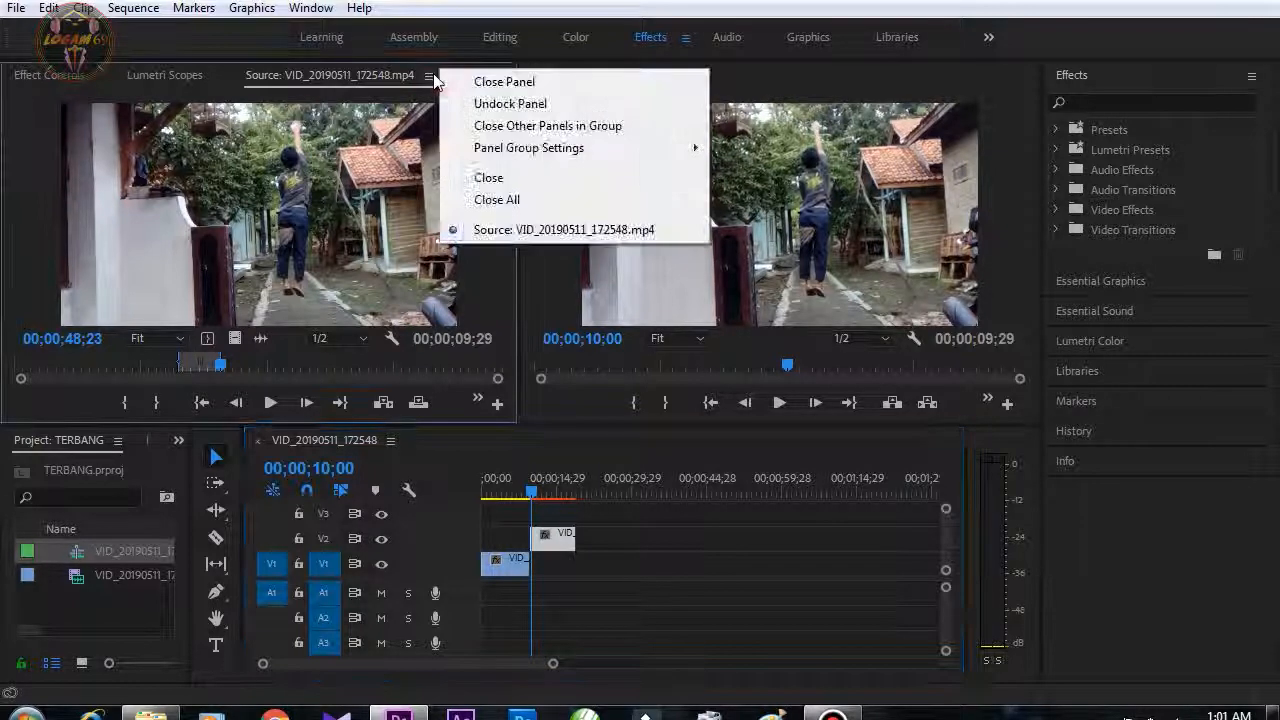
{"action": "left_click", "coordinate": [497, 202]}
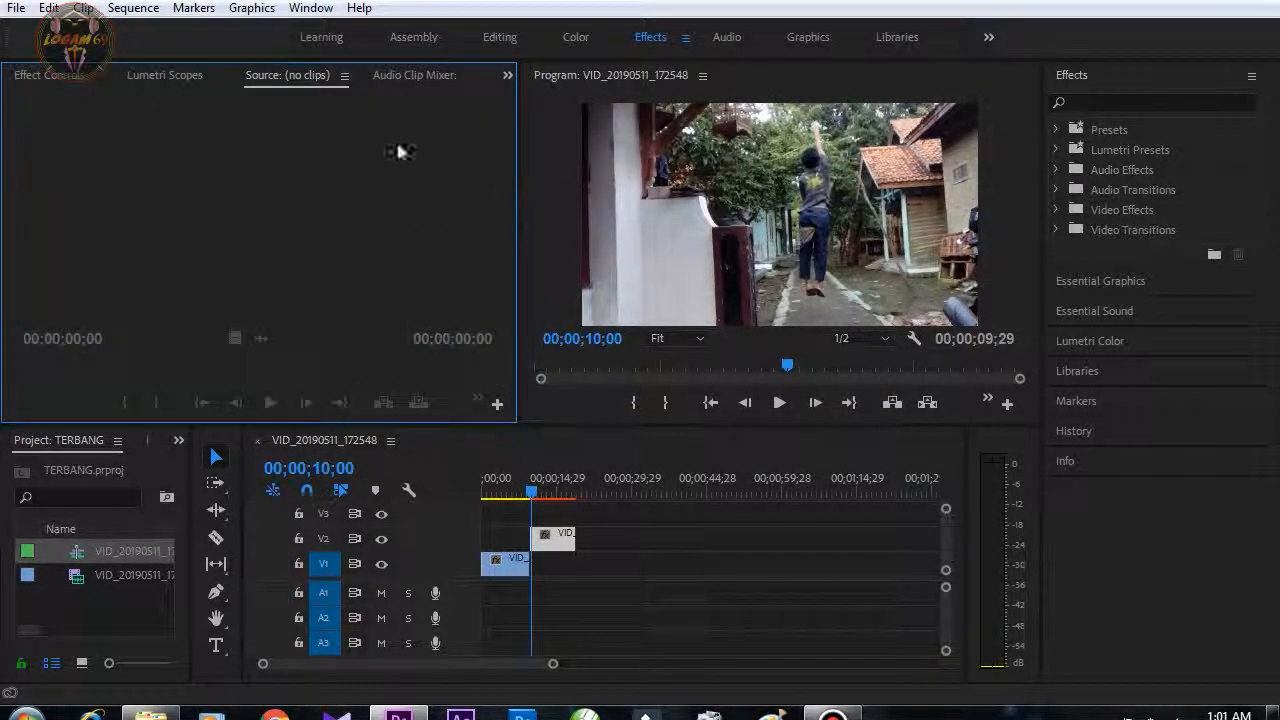
{"action": "left_click", "coordinate": [74, 80]}
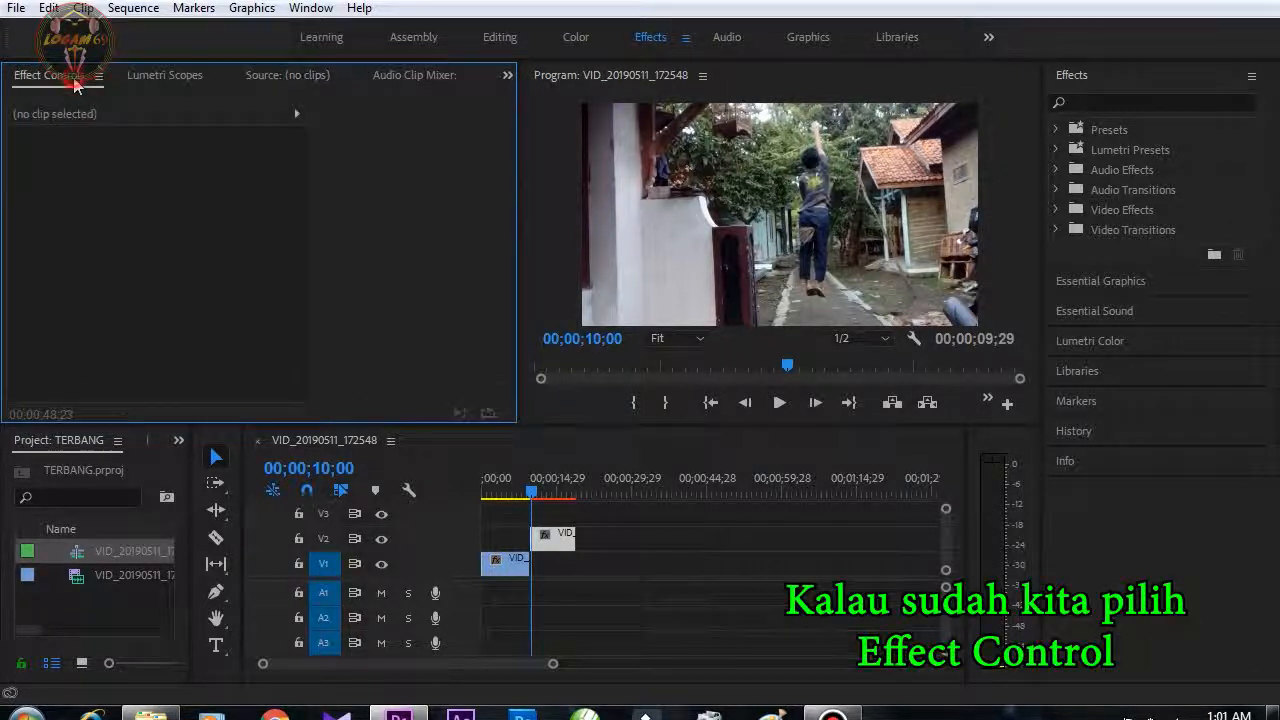
{"action": "left_click", "coordinate": [566, 540]}
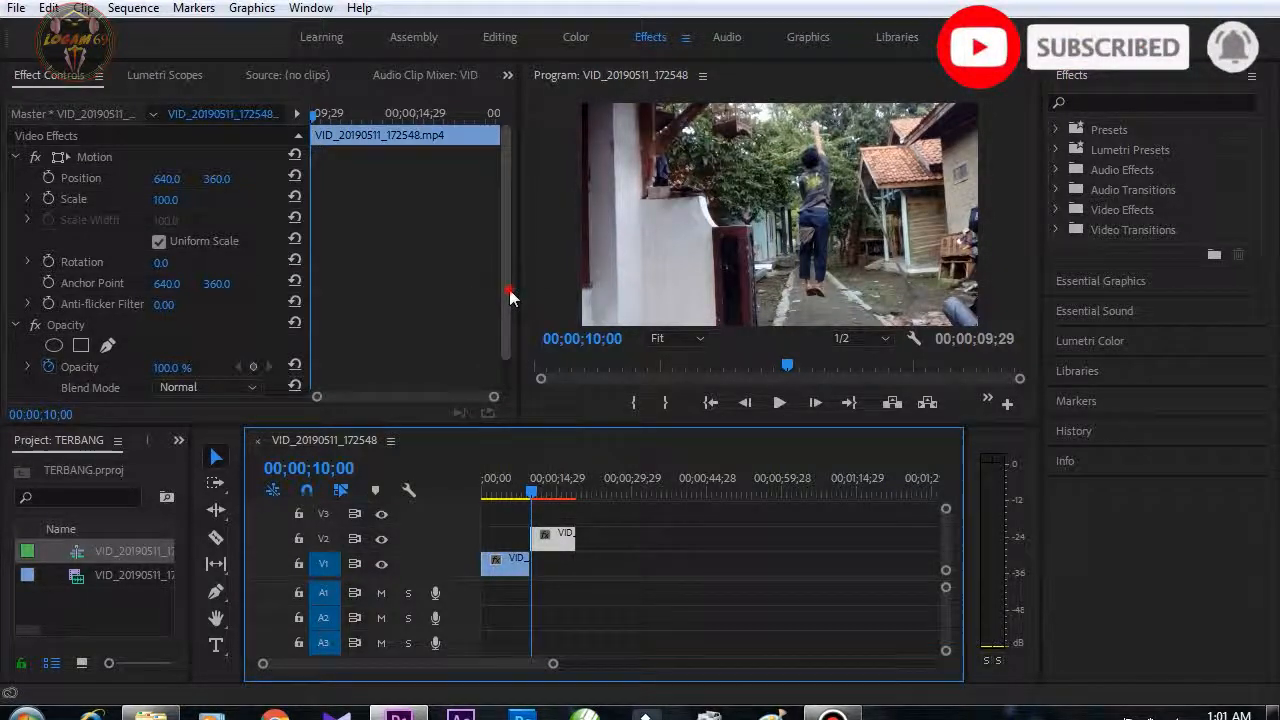
Start a free-draw opacity mask on the held-frame clip, placing its first points along the person's left shoe, ankle and trouser hem.
{"action": "scroll", "coordinate": [509, 289], "scroll_direction": "down", "scroll_amount": 2}
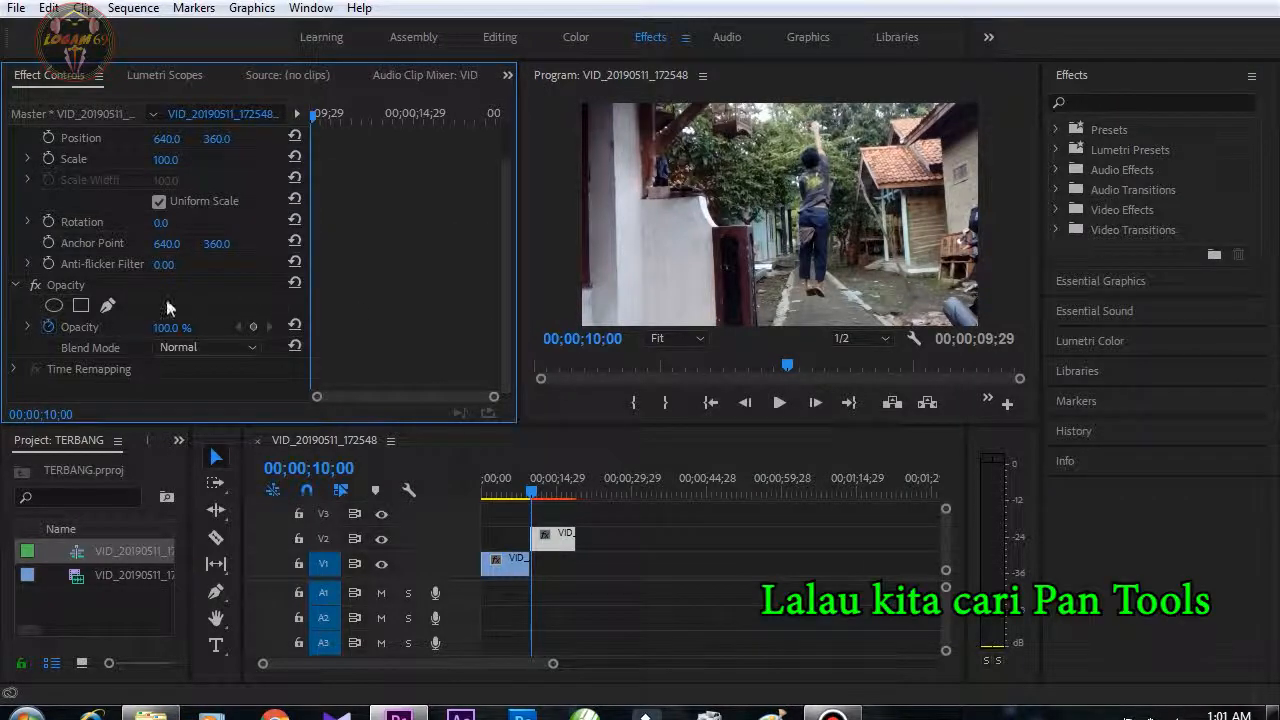
{"action": "left_click", "coordinate": [700, 340]}
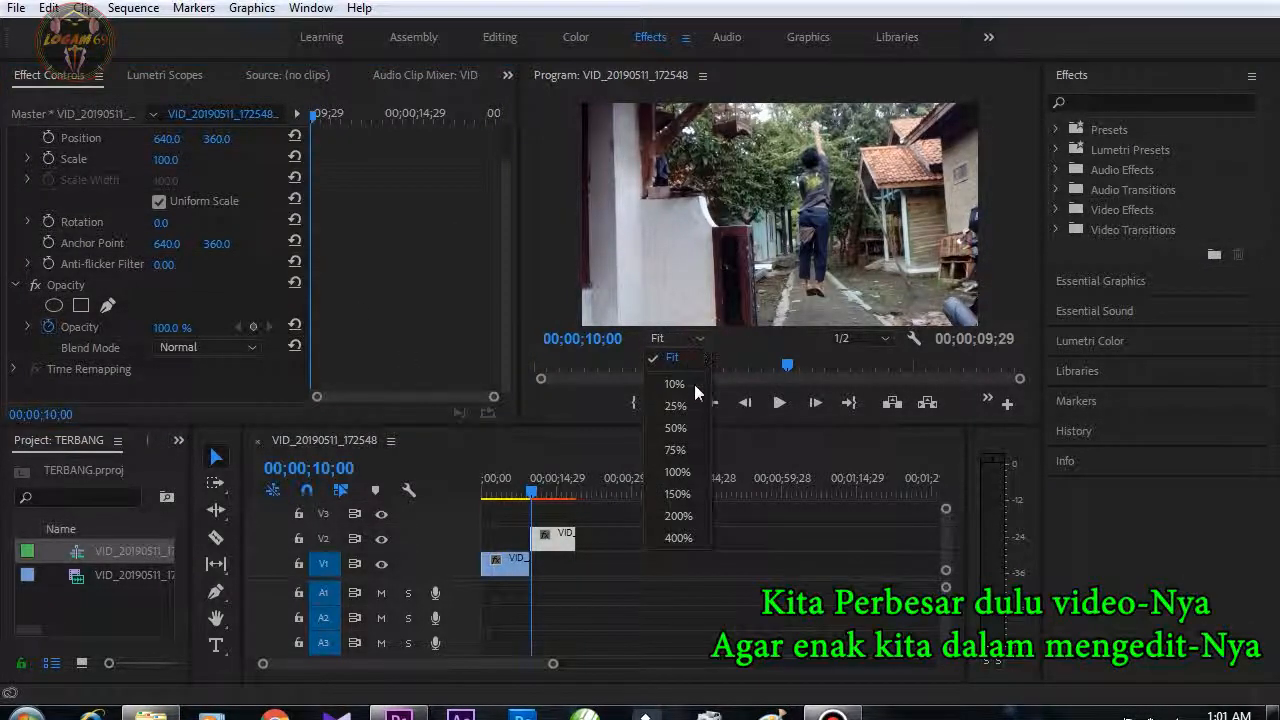
{"action": "left_click", "coordinate": [676, 471]}
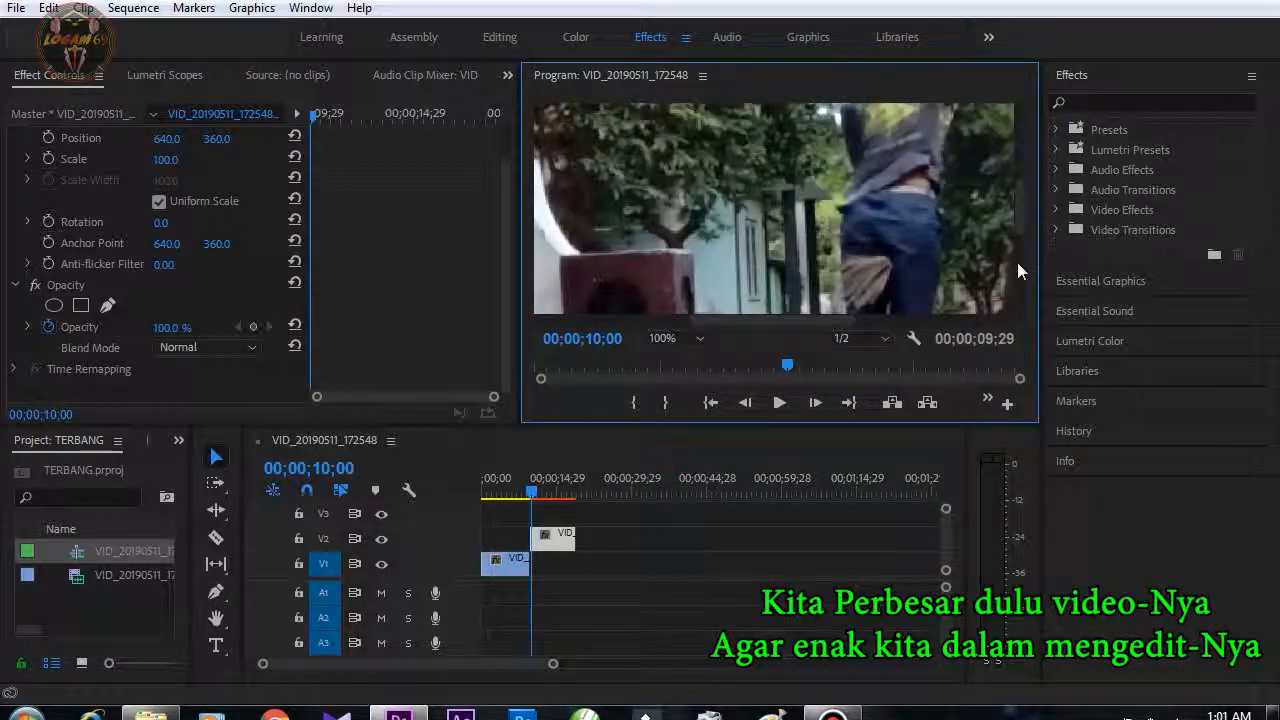
{"action": "left_click_drag", "start_coordinate": [795, 321], "coordinate": [842, 321]}
{"action": "left_click_drag", "start_coordinate": [1022, 232], "coordinate": [1022, 263]}
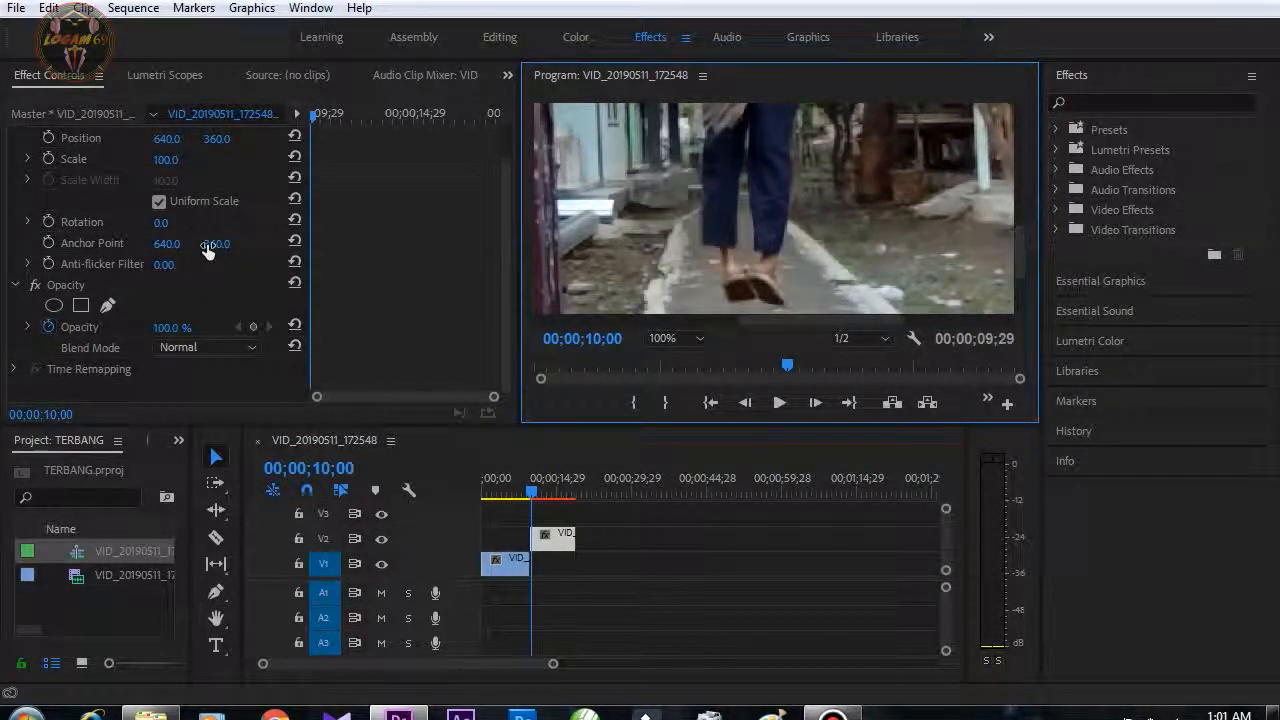
{"action": "left_click", "coordinate": [109, 302]}
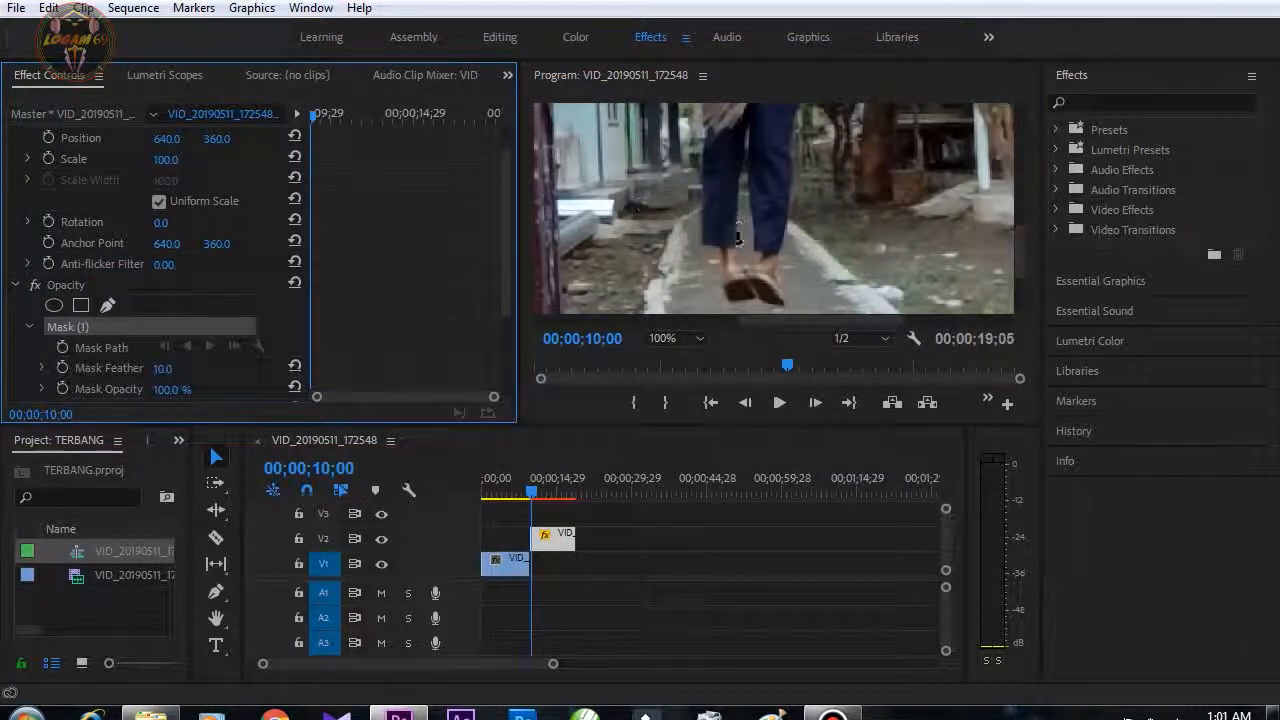
{"action": "left_click", "coordinate": [727, 300]}
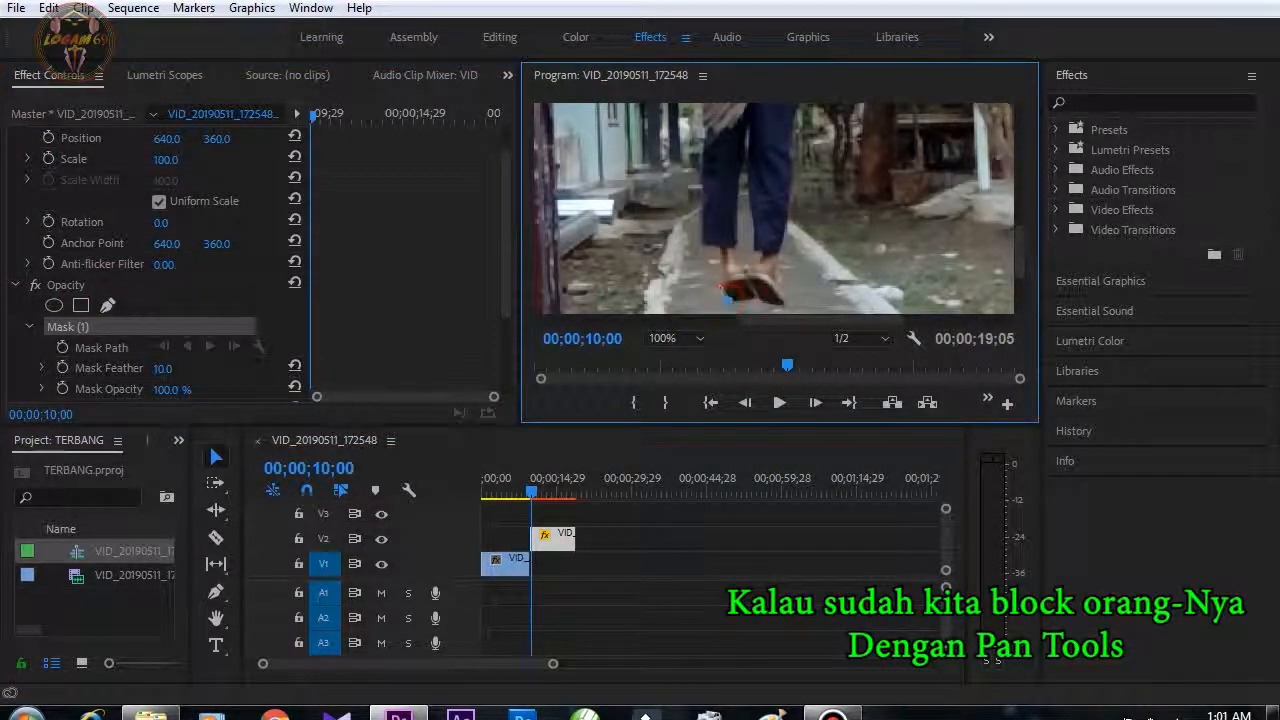
{"action": "key", "text": "Right"}
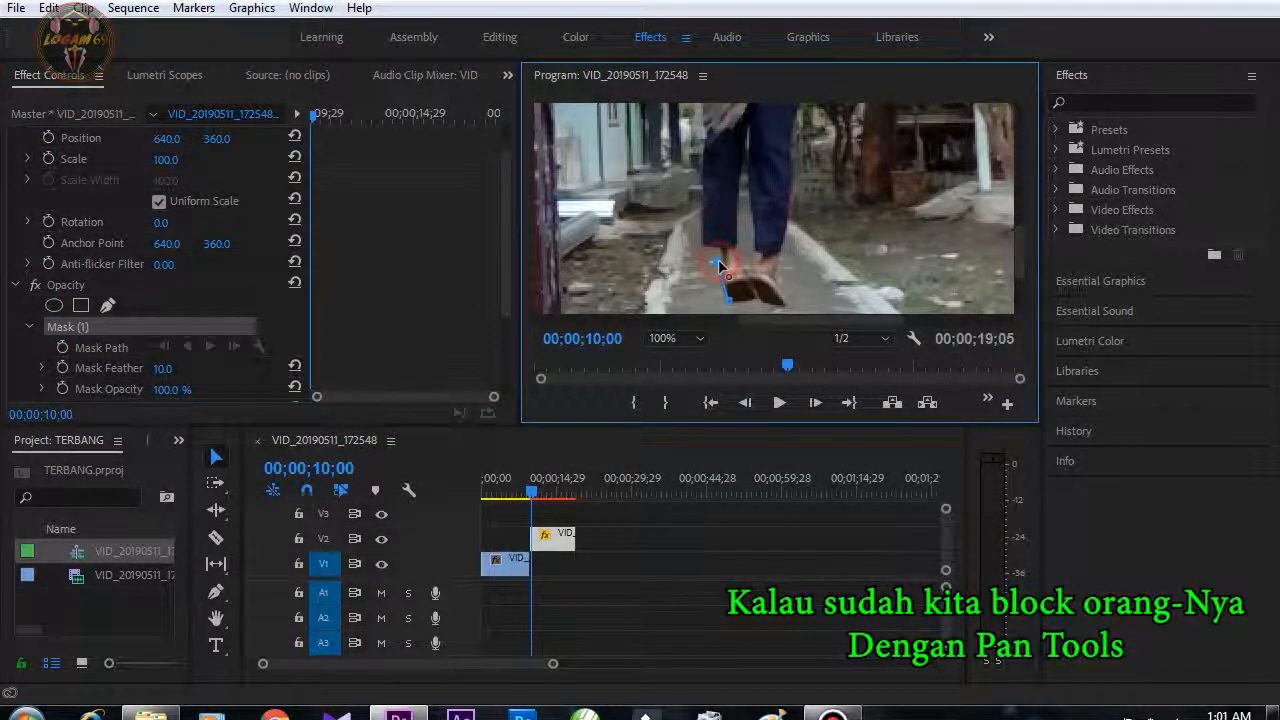
{"action": "key", "text": "Right"}
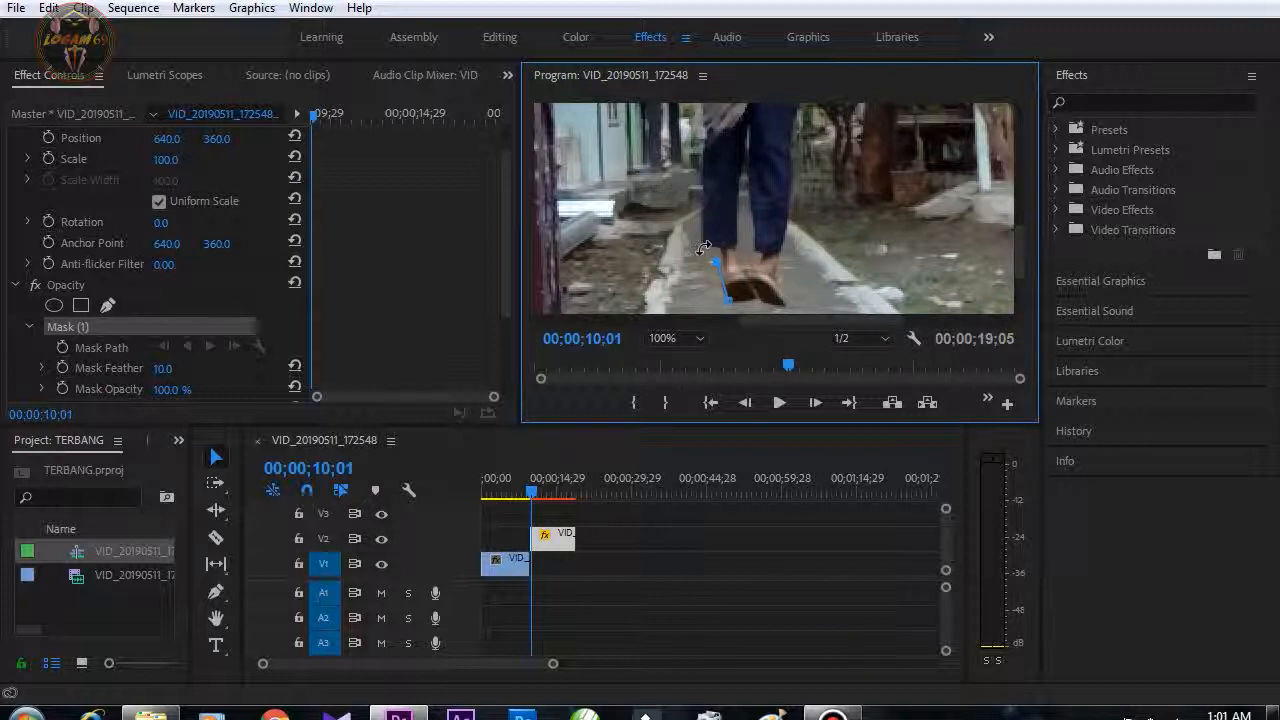
{"action": "left_click", "coordinate": [679, 236]}
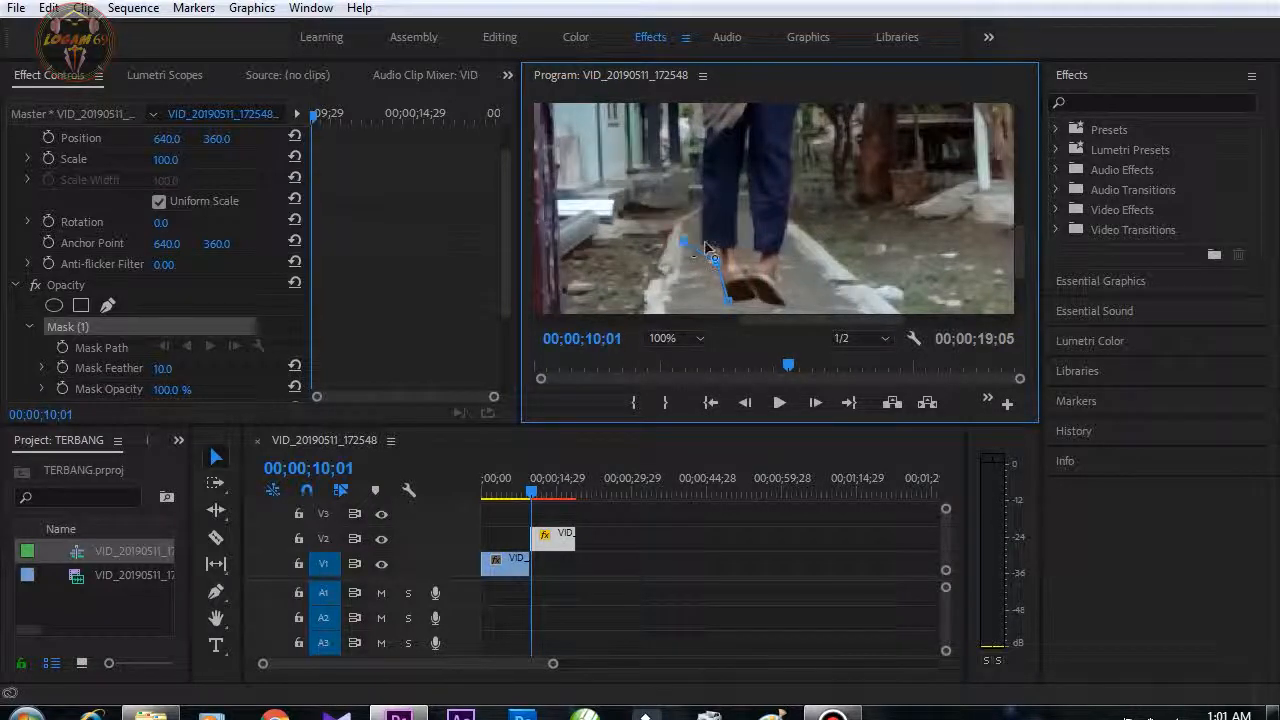
{"action": "left_click", "coordinate": [678, 243]}
{"action": "left_click_drag", "start_coordinate": [677, 241], "coordinate": [705, 243]}
Continue the mask outline up the left edge of the leg and torso, around the head and up the raised arm to the fist.
{"action": "left_click_drag", "start_coordinate": [1020, 250], "coordinate": [1027, 160]}
{"action": "left_click", "coordinate": [704, 200]}
{"action": "left_click", "coordinate": [704, 142]}
{"action": "left_click", "coordinate": [692, 122]}
{"action": "left_click", "coordinate": [707, 178]}
{"action": "left_click", "coordinate": [701, 137]}
{"action": "left_click", "coordinate": [700, 221]}
{"action": "left_click", "coordinate": [730, 196]}
{"action": "left_click", "coordinate": [705, 161]}
{"action": "left_click", "coordinate": [717, 134]}
{"action": "left_click", "coordinate": [756, 134]}
{"action": "left_click", "coordinate": [747, 166]}
{"action": "left_click", "coordinate": [741, 137]}
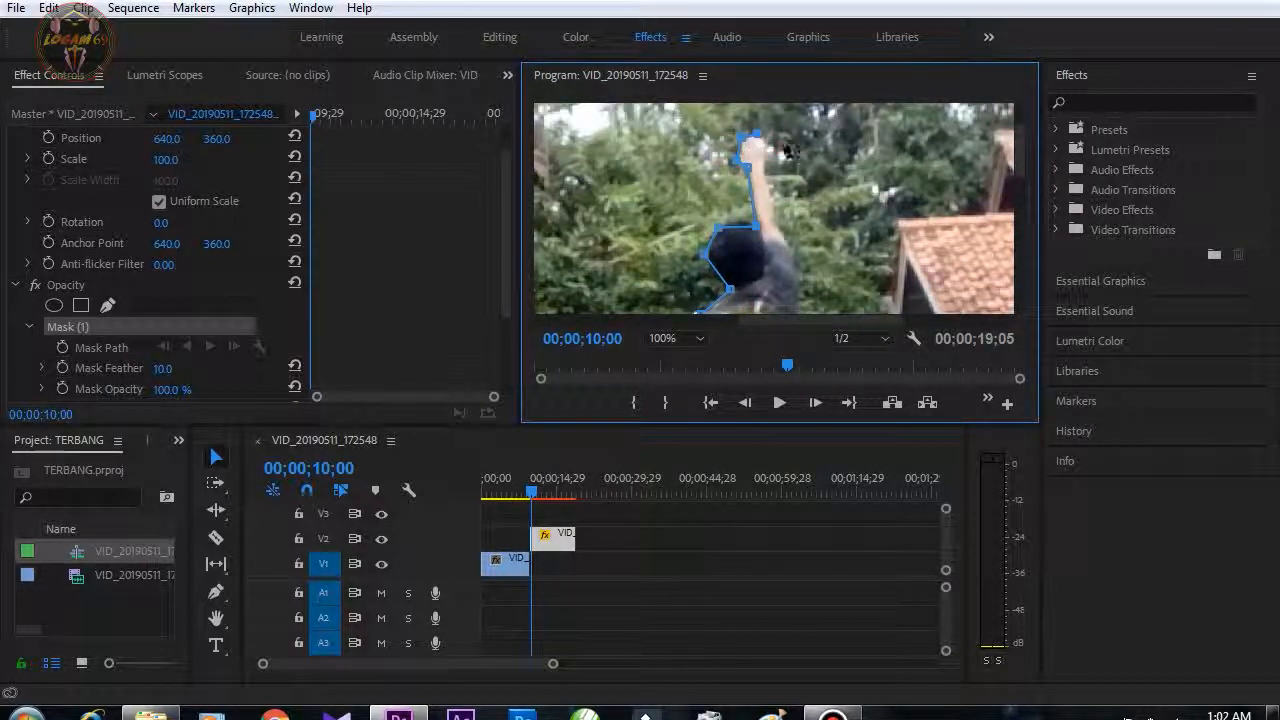
Continue the mask outline down the right edge of the raised arm, torso and leg to the right shoe.
{"action": "left_click", "coordinate": [781, 229]}
{"action": "left_click_drag", "start_coordinate": [1024, 166], "coordinate": [1026, 273]}
{"action": "left_click", "coordinate": [792, 196]}
{"action": "left_click", "coordinate": [798, 246]}
{"action": "left_click", "coordinate": [801, 191]}
{"action": "left_click", "coordinate": [801, 243]}
{"action": "left_click", "coordinate": [798, 201]}
{"action": "left_click", "coordinate": [792, 270]}
{"action": "left_click", "coordinate": [788, 303]}
{"action": "left_click", "coordinate": [781, 228]}
{"action": "left_click", "coordinate": [778, 260]}
{"action": "left_click", "coordinate": [787, 285]}
Trace the gap between the two legs and close the mask path at its first point by the left shoe.
{"action": "left_click", "coordinate": [765, 240]}
{"action": "left_click", "coordinate": [744, 210]}
{"action": "left_click", "coordinate": [757, 195]}
{"action": "left_click", "coordinate": [749, 140]}
{"action": "mouse_move", "coordinate": [1024, 255]}
{"action": "left_mouse_down"}
{"action": "mouse_move", "coordinate": [1022, 229]}
{"action": "mouse_move", "coordinate": [1023, 288]}
{"action": "left_mouse_up"}
{"action": "left_click", "coordinate": [748, 159]}
{"action": "left_click", "coordinate": [738, 204]}
{"action": "left_click", "coordinate": [737, 173]}
{"action": "left_click", "coordinate": [755, 234]}
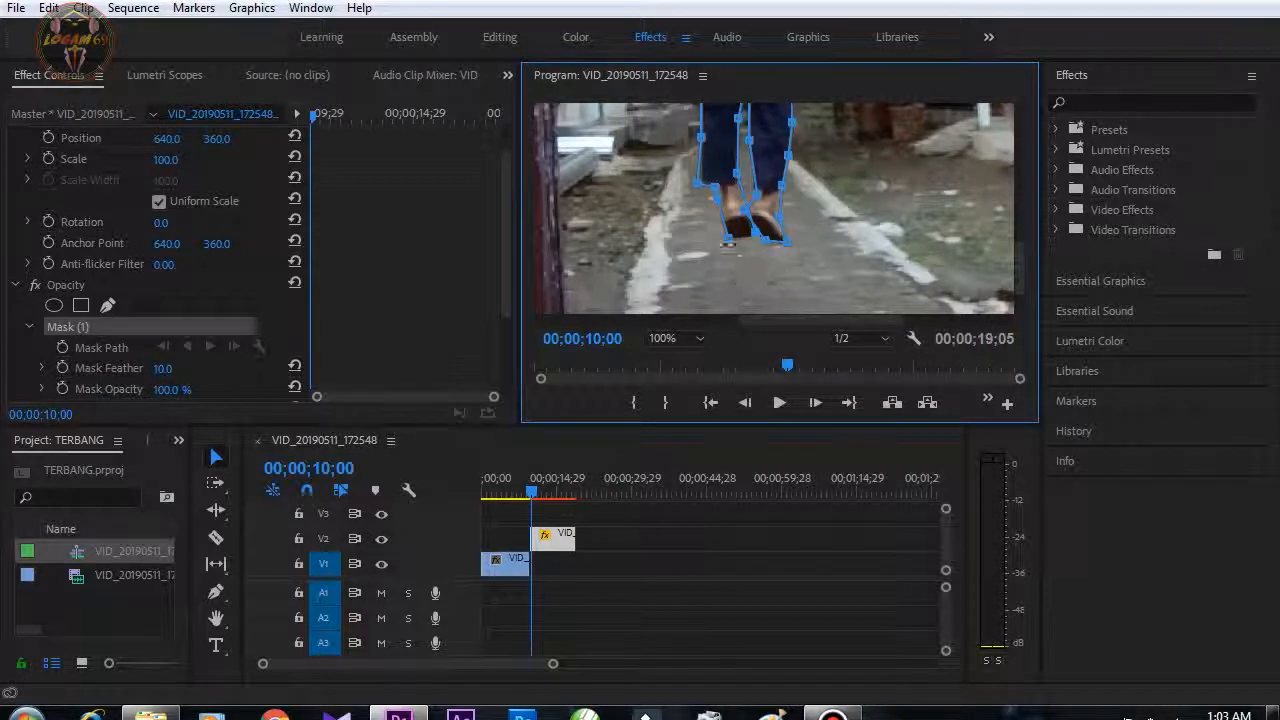
{"action": "left_click", "coordinate": [729, 247]}
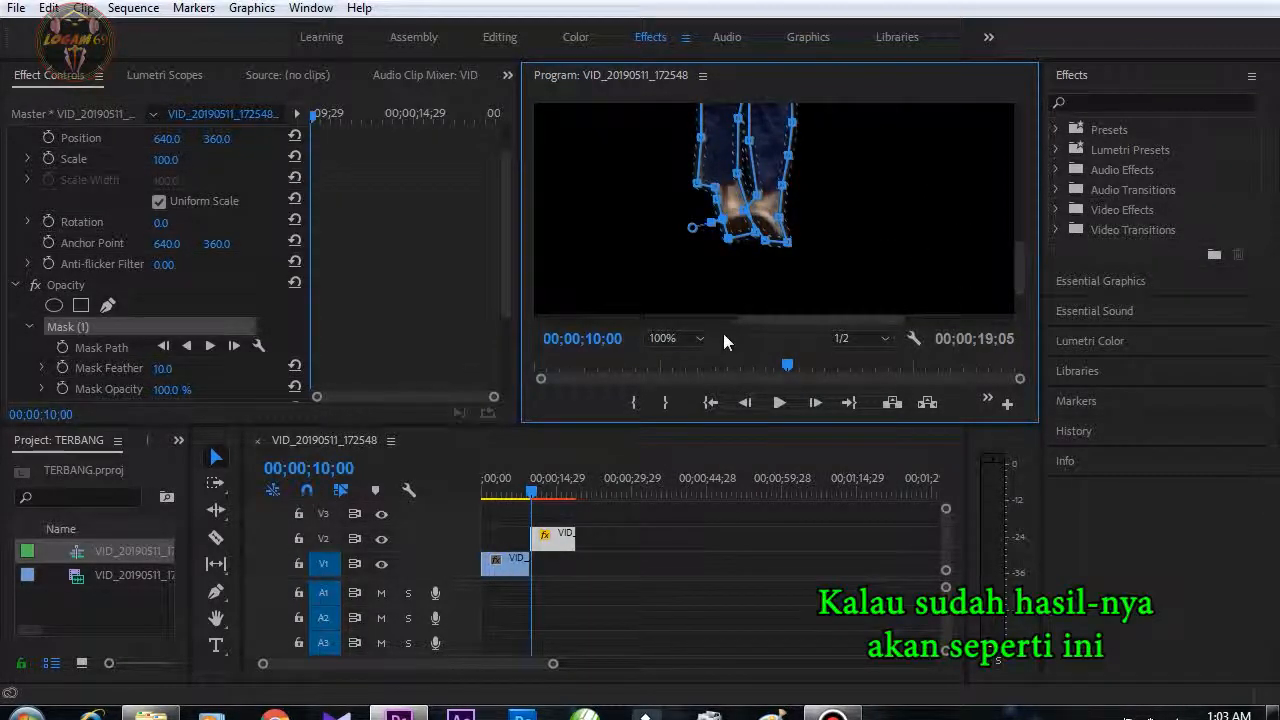
{"action": "left_click", "coordinate": [696, 338]}
{"action": "left_click", "coordinate": [694, 350]}
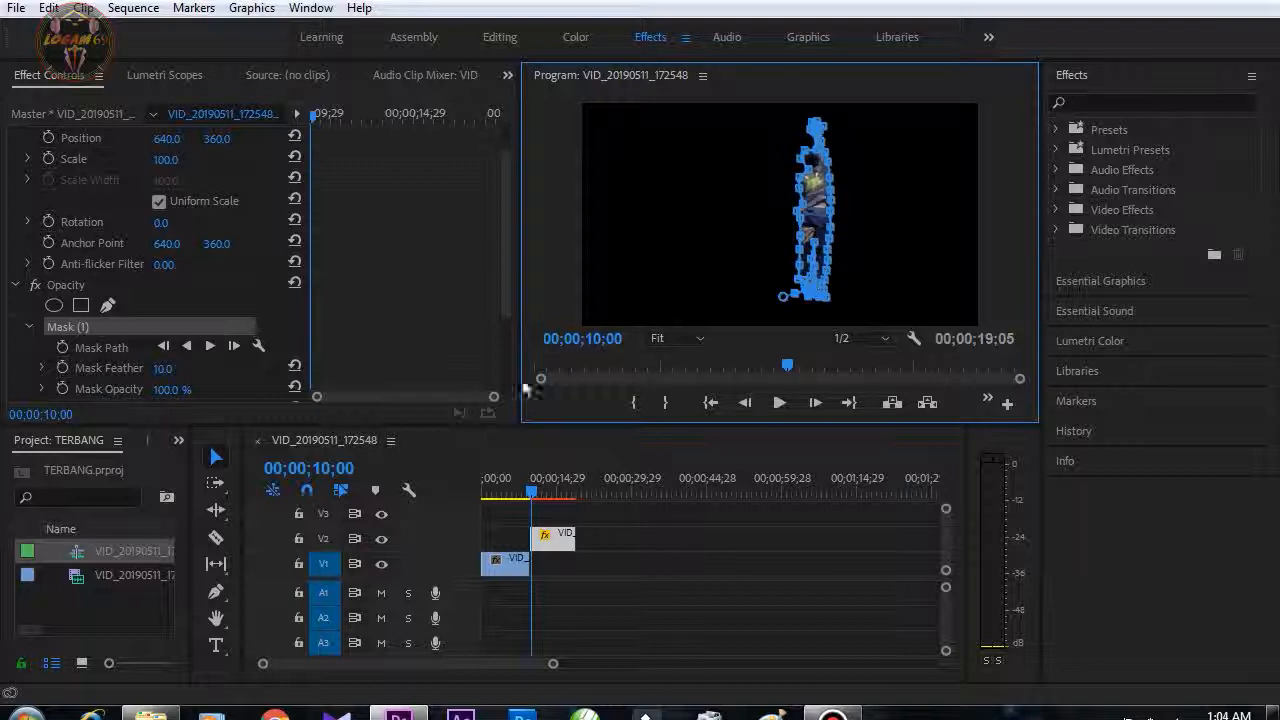
{"action": "left_click", "coordinate": [215, 460]}
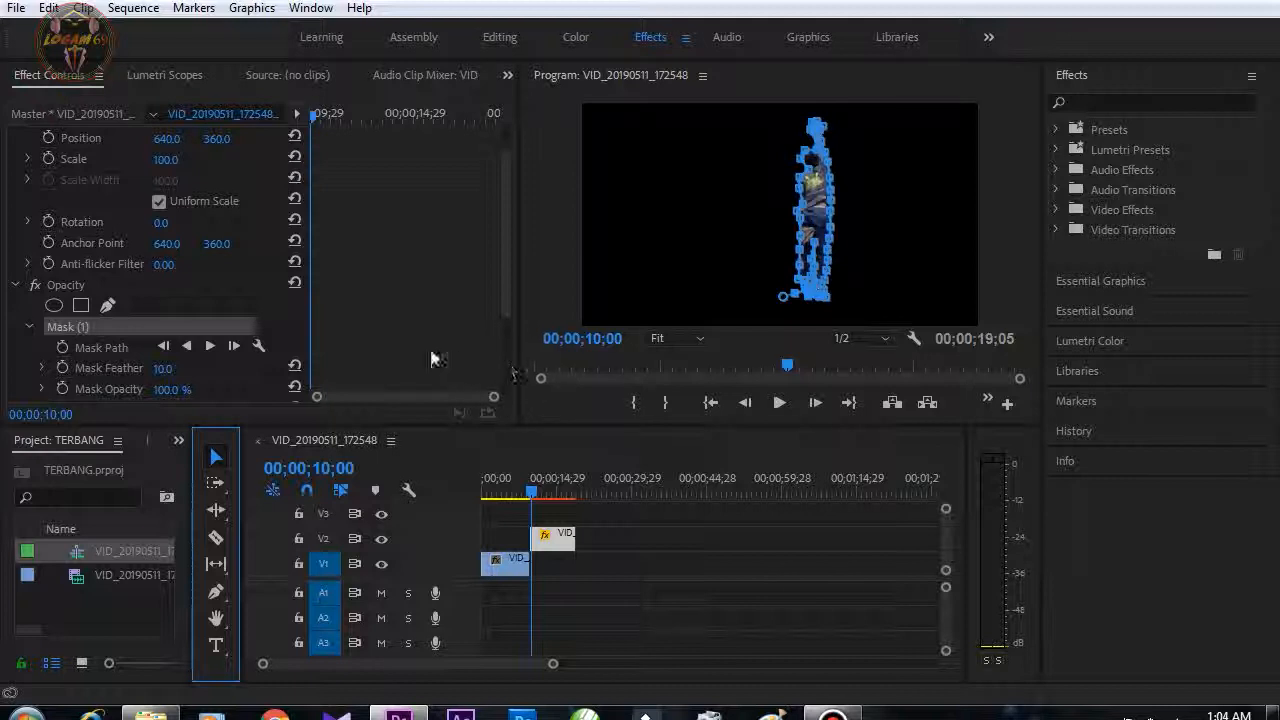
Open VID_20190511_172548.mp4 as the source and mark an 00;00;11;26 range without the person, ending at 00;01;25;16.
{"action": "left_click", "coordinate": [131, 580]}
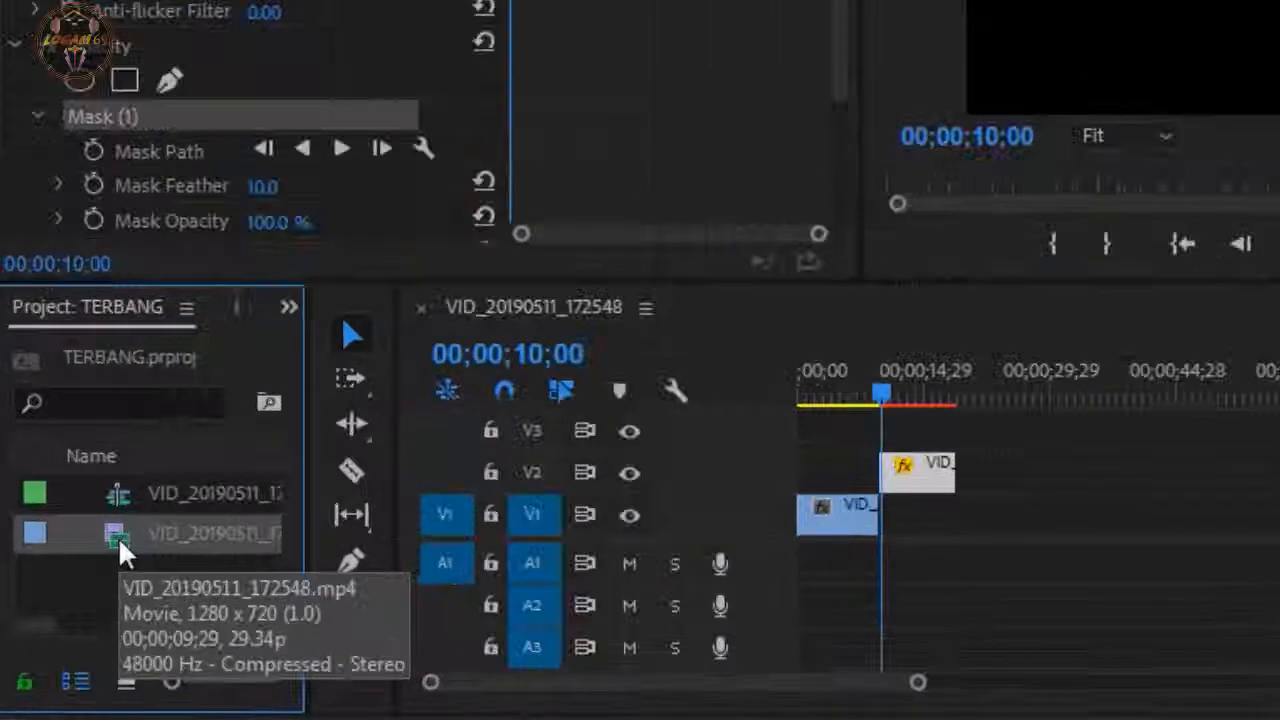
{"action": "double_click", "coordinate": [77, 579]}
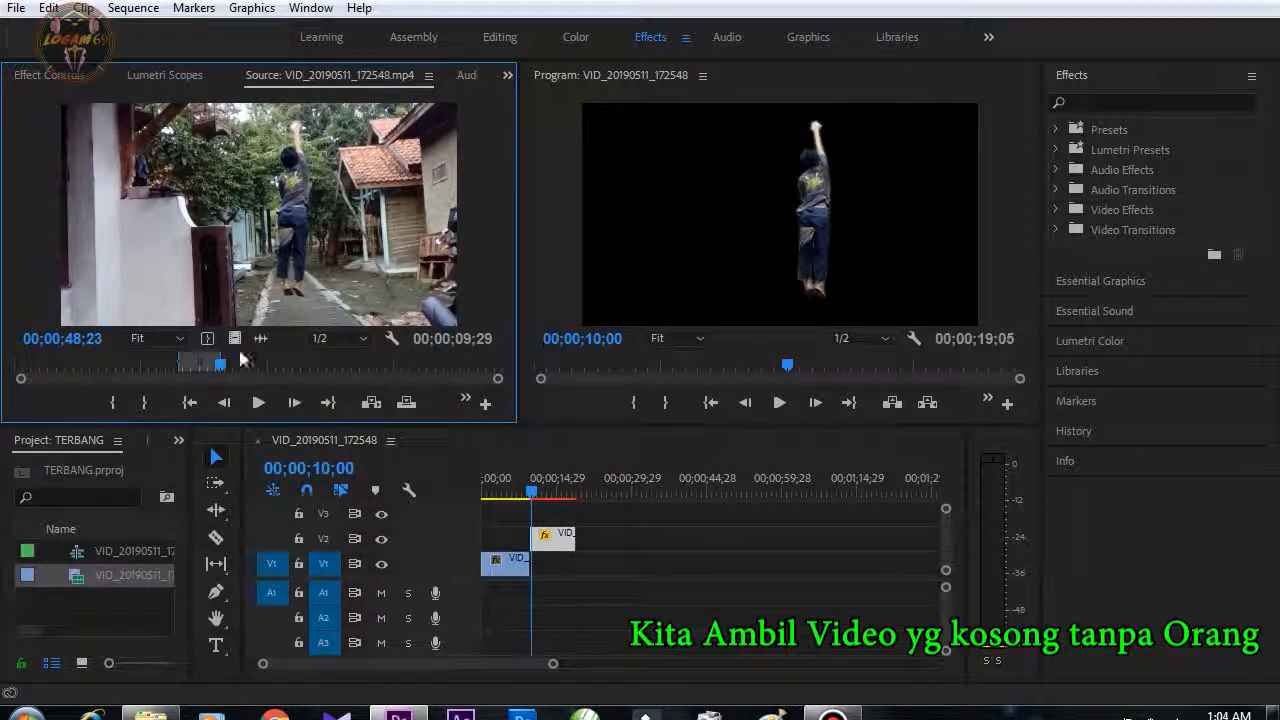
{"action": "left_click_drag", "start_coordinate": [224, 367], "coordinate": [277, 366]}
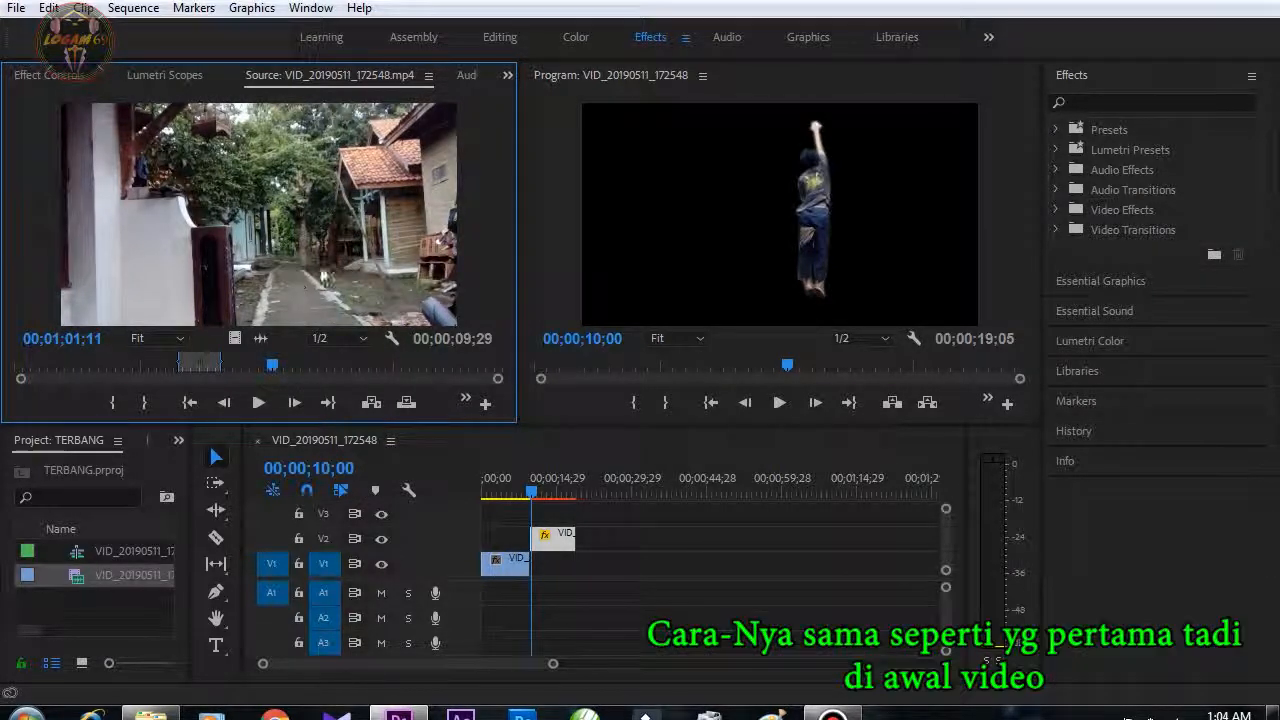
{"action": "left_click_drag", "start_coordinate": [274, 367], "coordinate": [366, 367]}
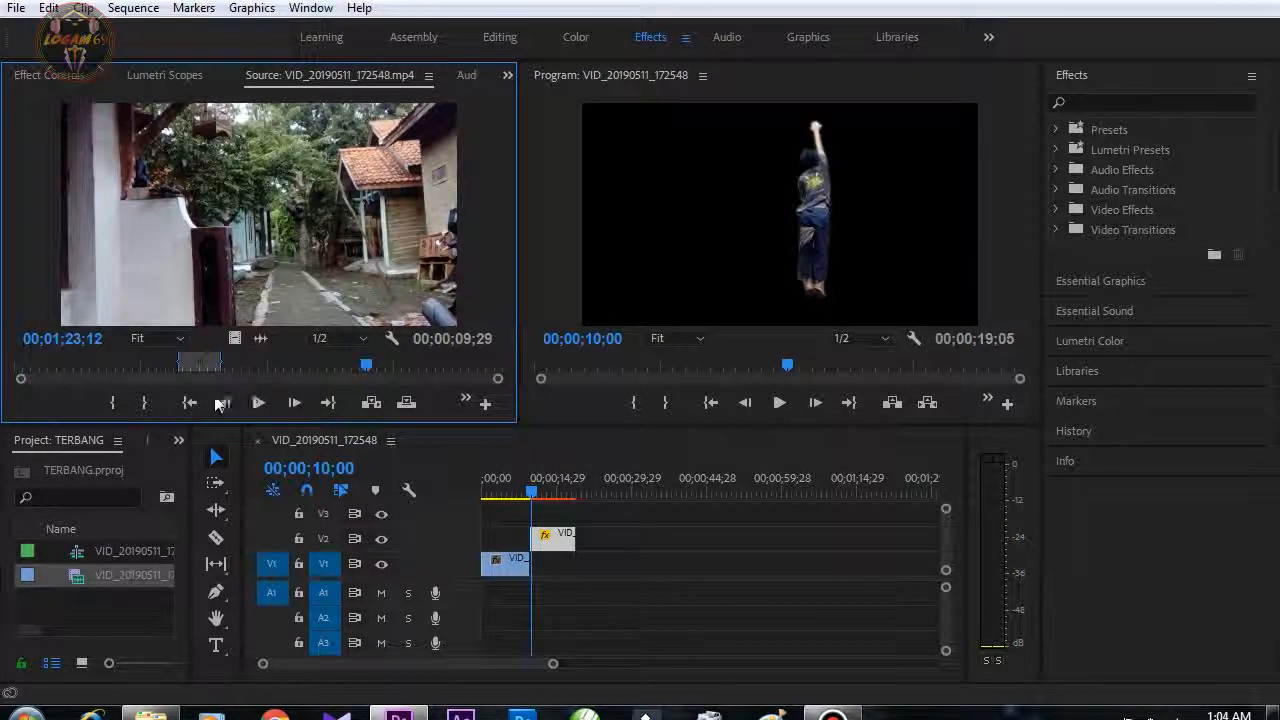
{"action": "left_click", "coordinate": [116, 403]}
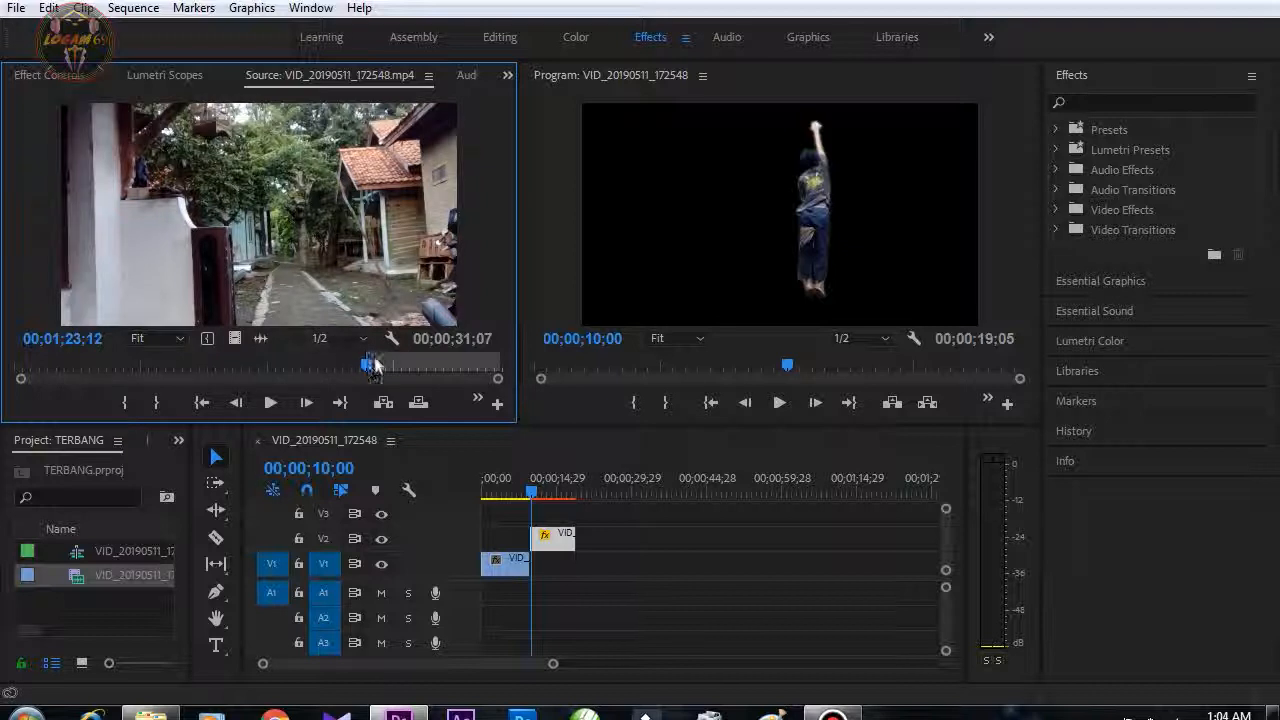
{"action": "mouse_move", "coordinate": [372, 366]}
{"action": "left_mouse_down"}
{"action": "mouse_move", "coordinate": [420, 367]}
{"action": "mouse_move", "coordinate": [325, 369]}
{"action": "mouse_move", "coordinate": [377, 368]}
{"action": "left_mouse_up"}
{"action": "key", "text": "i"}
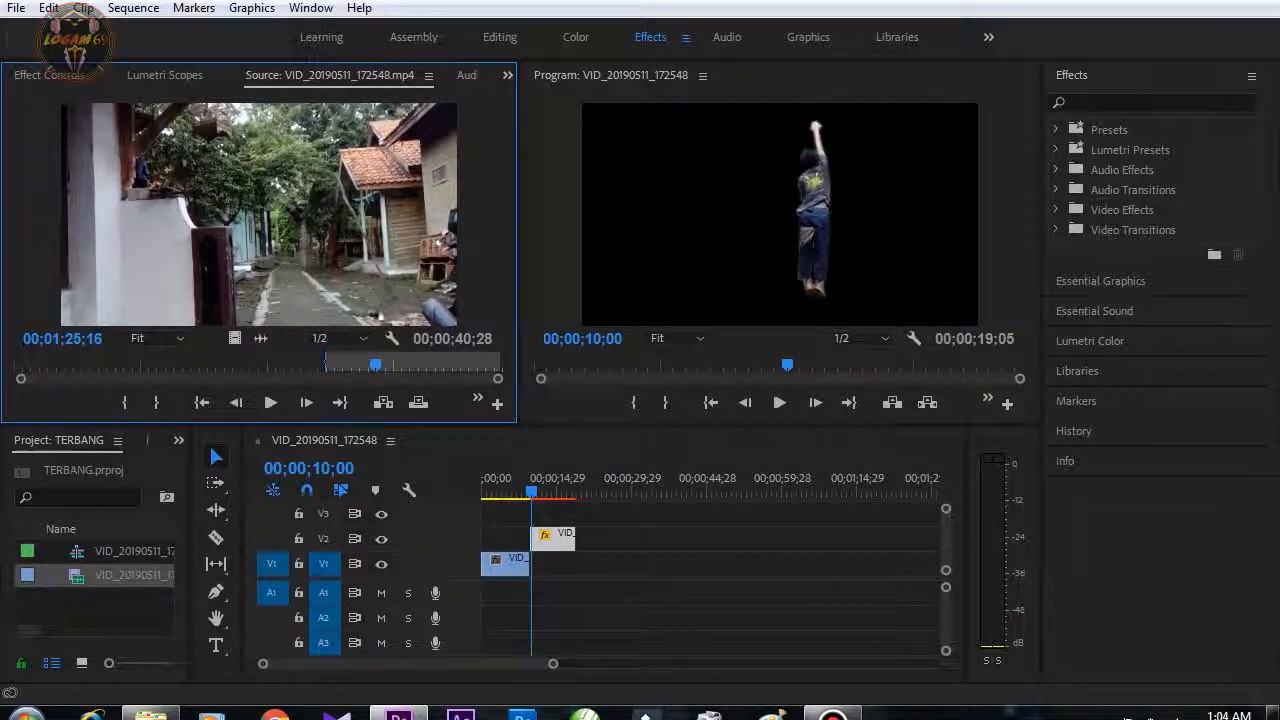
{"action": "left_click", "coordinate": [156, 402]}
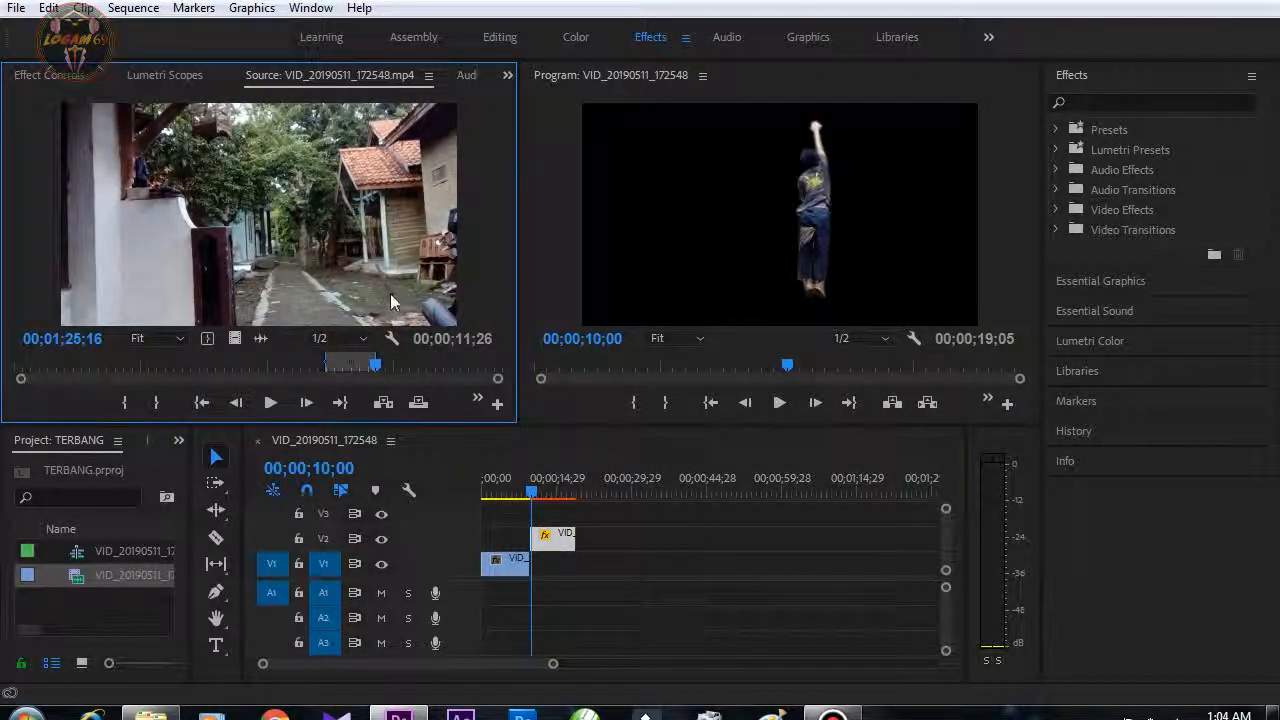
Place only the video of the marked range on V1 after the first clip, beneath the held frame, and close all source clips.
{"action": "left_click_drag", "start_coordinate": [237, 338], "coordinate": [585, 562]}
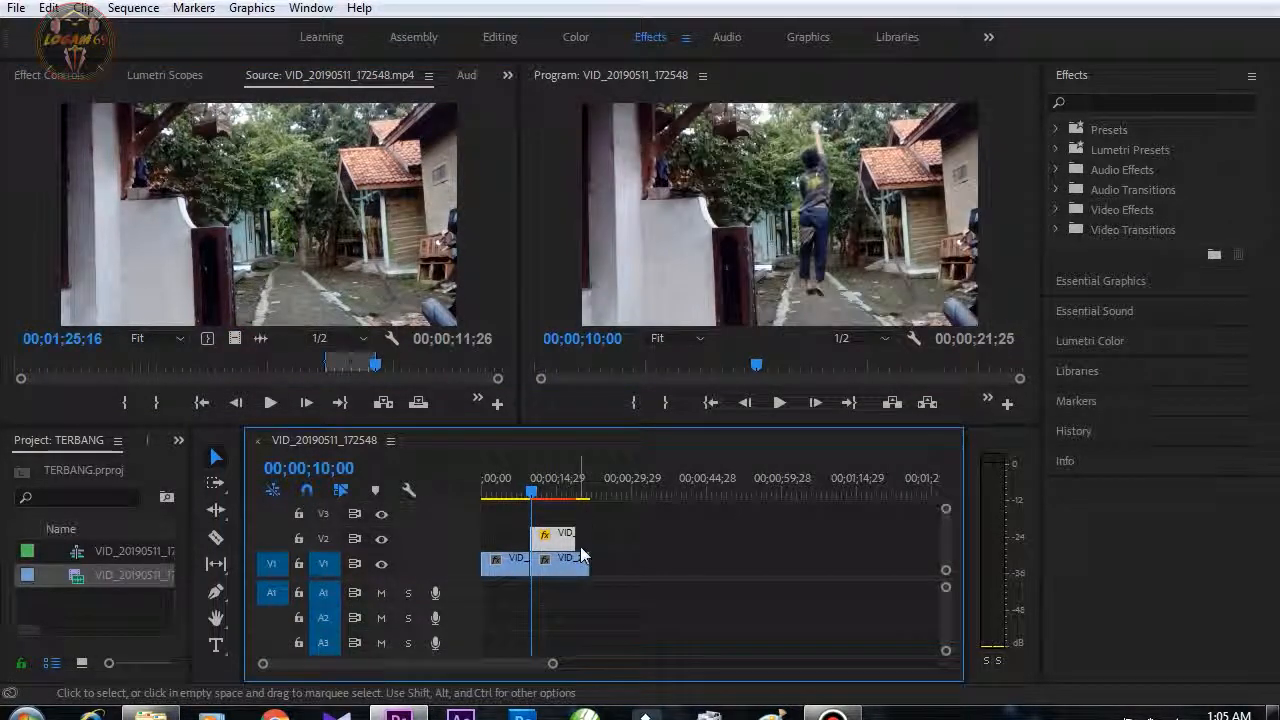
{"action": "mouse_move", "coordinate": [531, 493]}
{"action": "left_mouse_down"}
{"action": "mouse_move", "coordinate": [518, 500]}
{"action": "mouse_move", "coordinate": [533, 500]}
{"action": "left_mouse_up"}
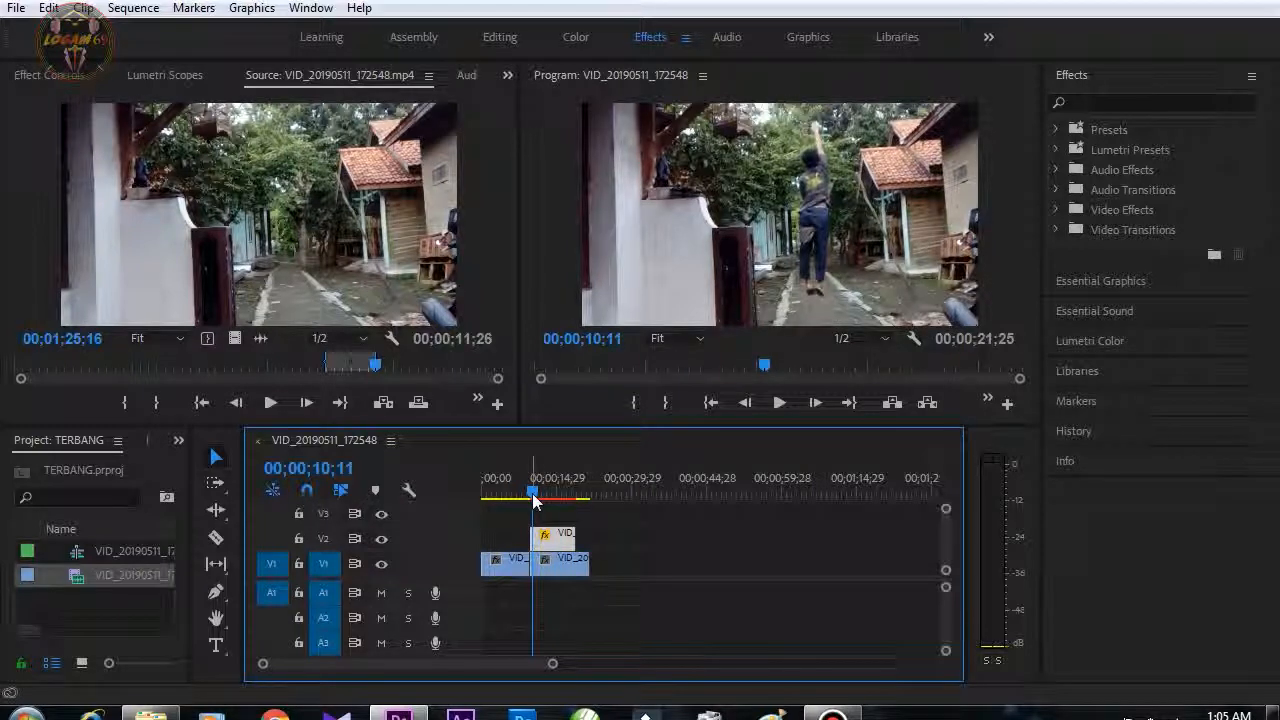
{"action": "left_click", "coordinate": [434, 77]}
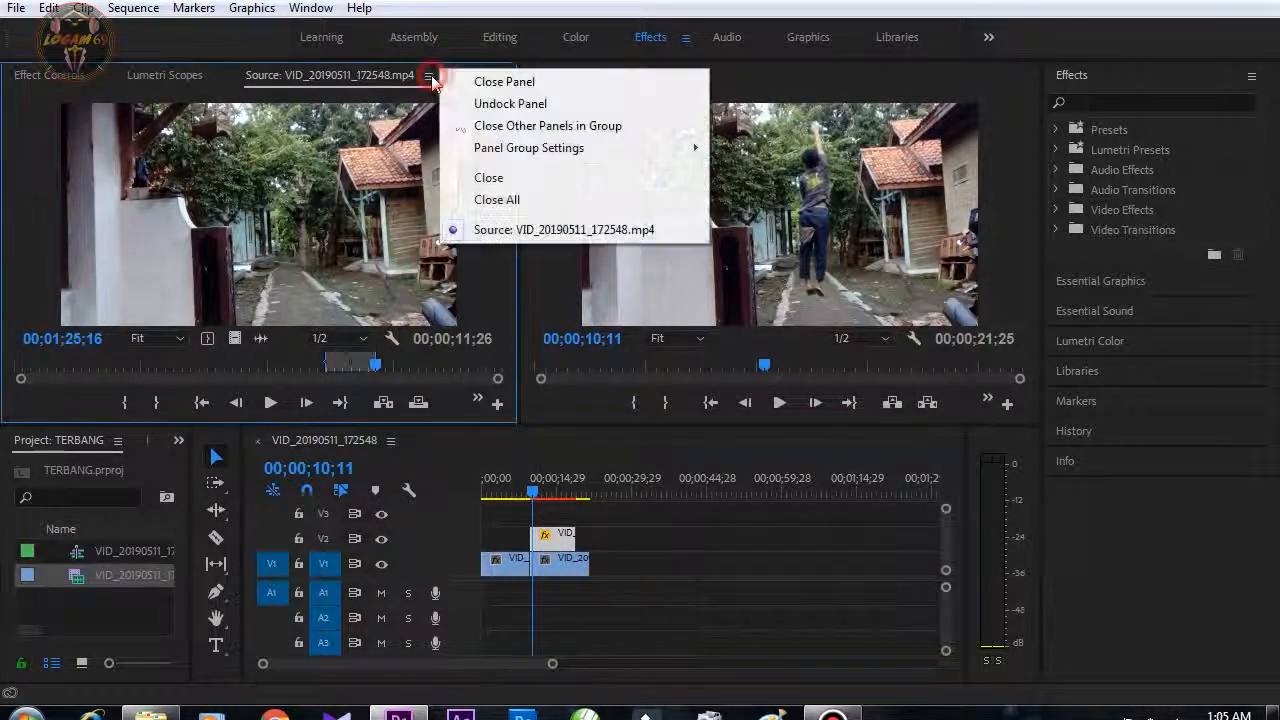
{"action": "left_click", "coordinate": [494, 200]}
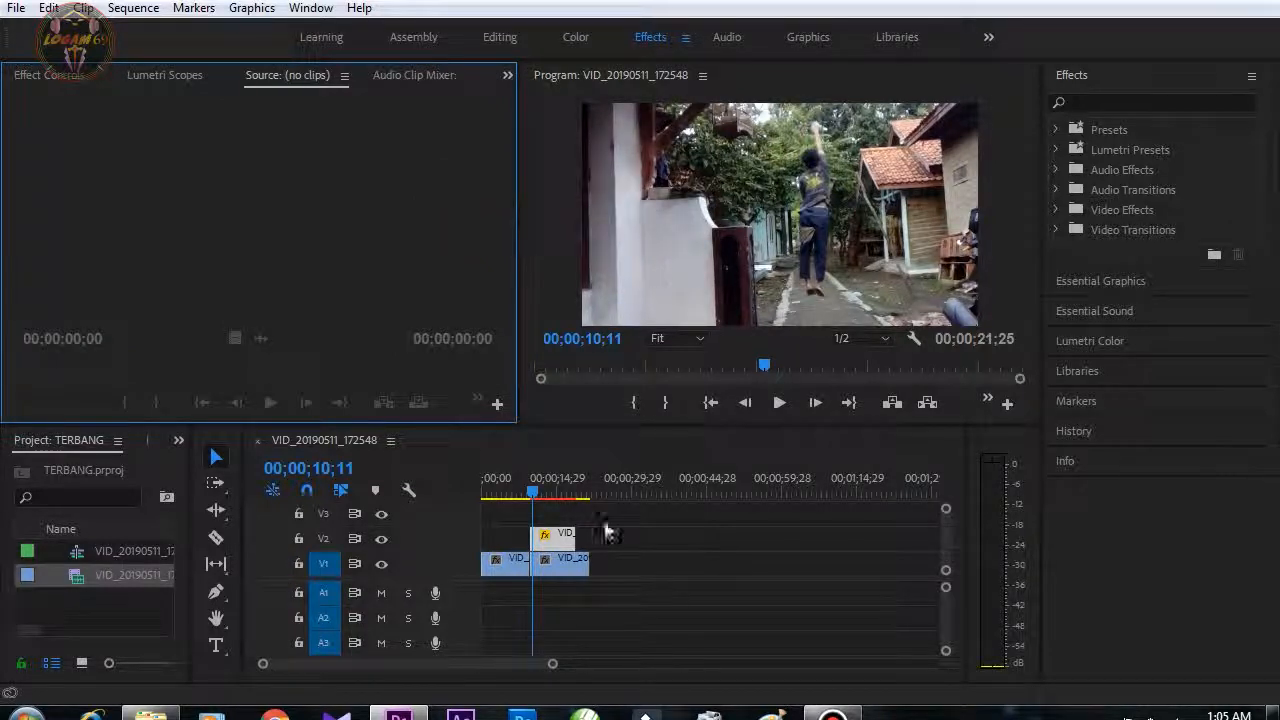
Enable Position keyframing on the held-frame clip, with a first keyframe at 00;00;10;03.
{"action": "left_click", "coordinate": [558, 536]}
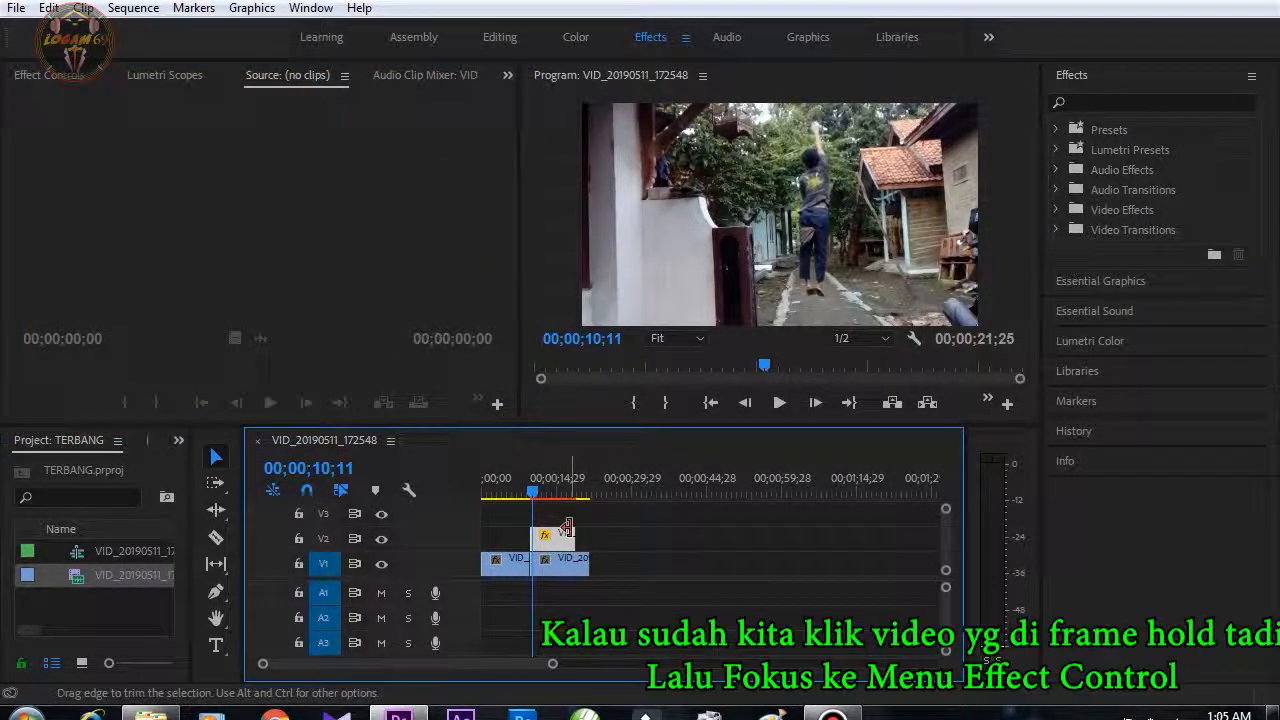
{"action": "left_click", "coordinate": [52, 75]}
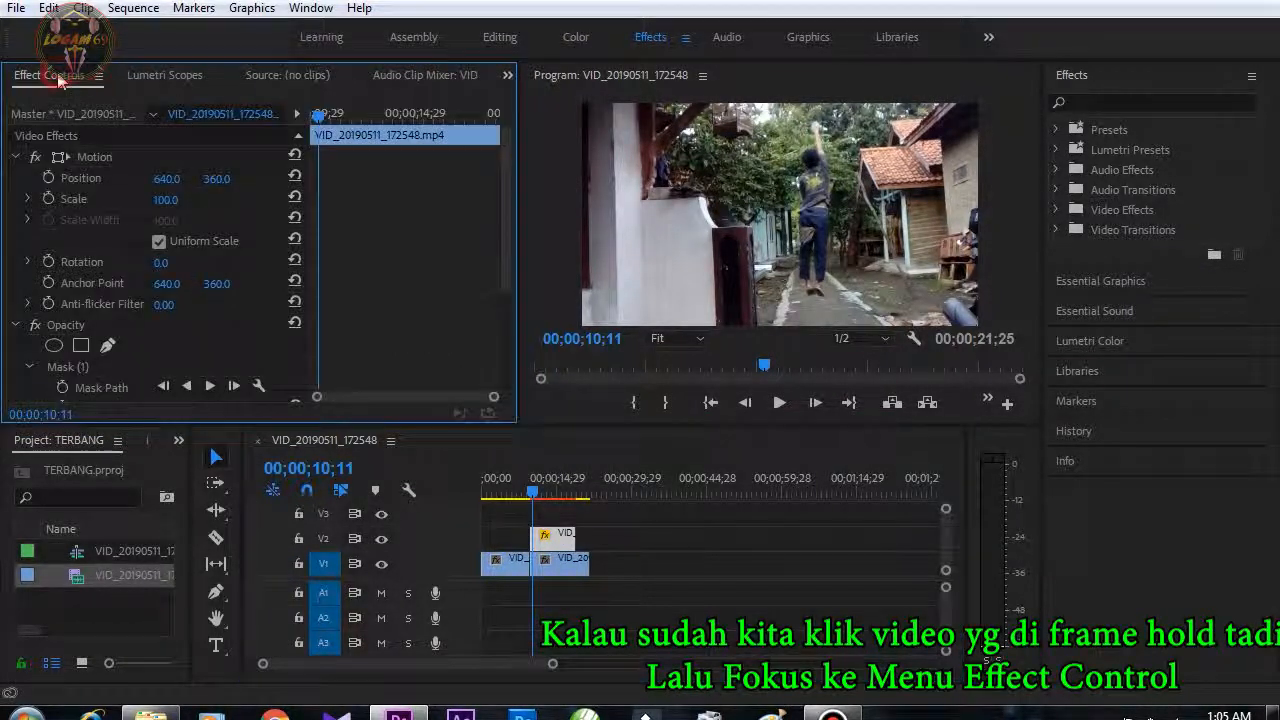
{"action": "left_click", "coordinate": [555, 538]}
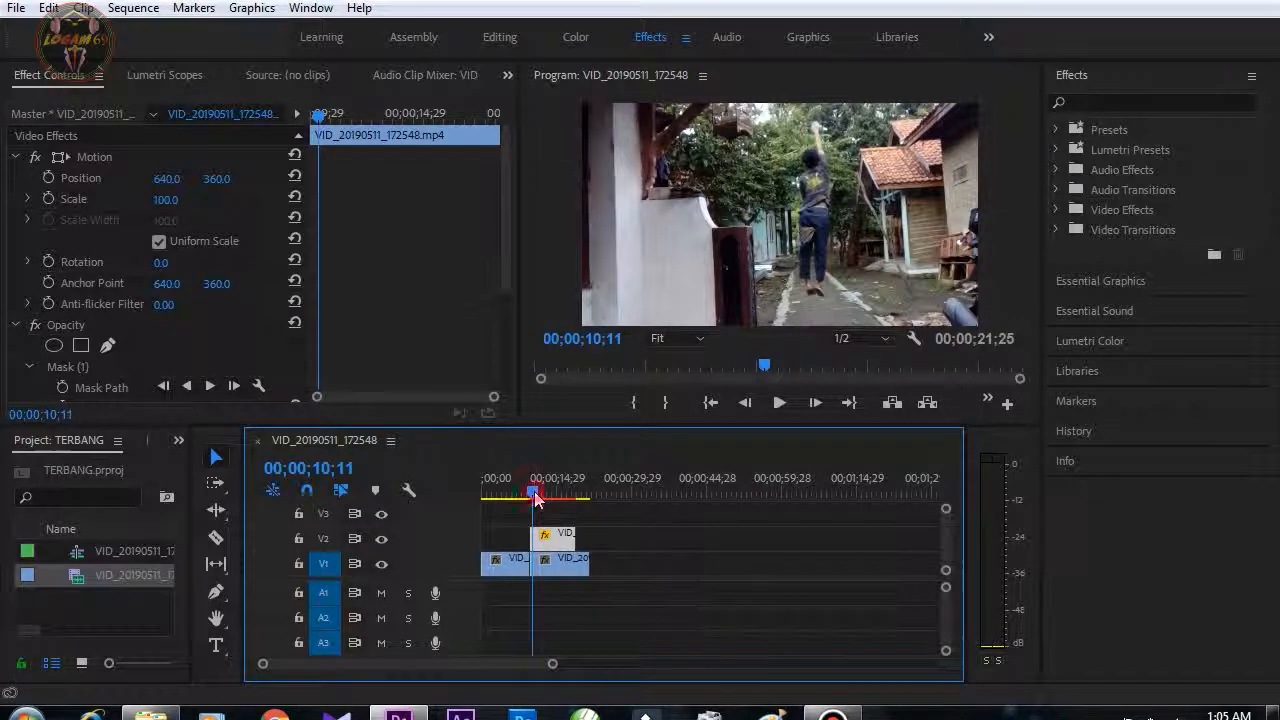
{"action": "left_click_drag", "start_coordinate": [534, 494], "coordinate": [531, 494]}
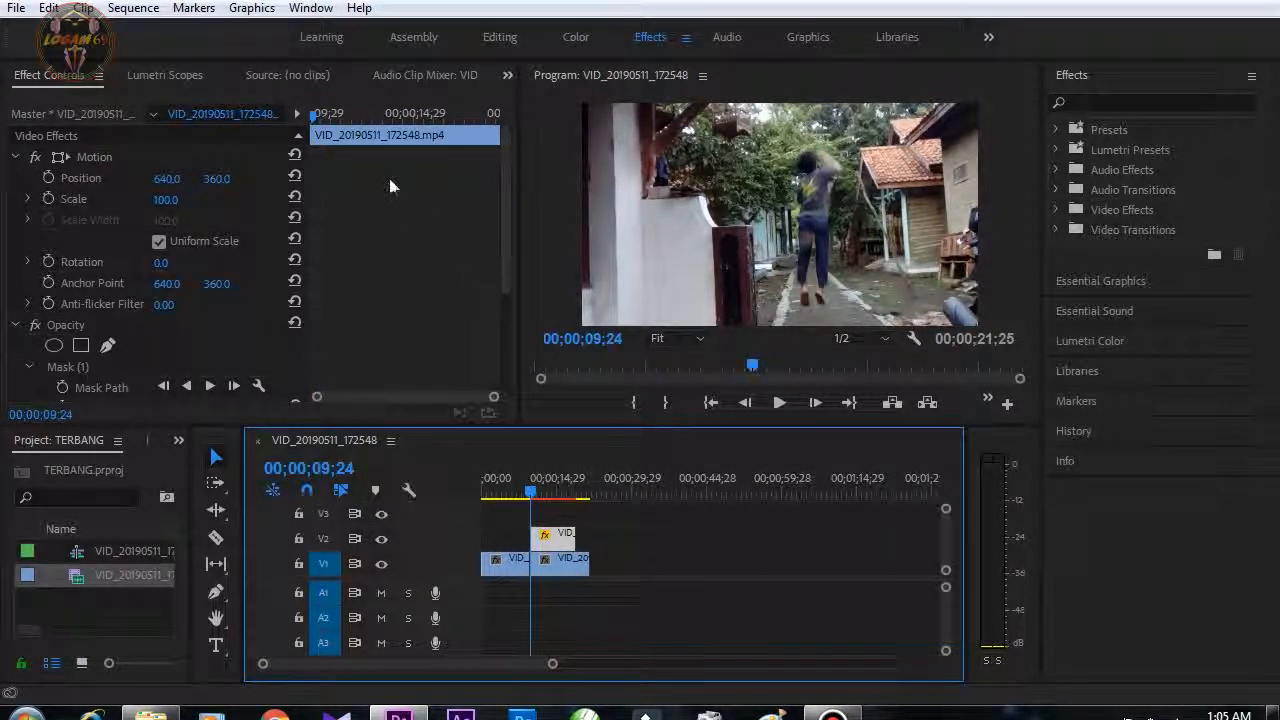
{"action": "left_click", "coordinate": [320, 120]}
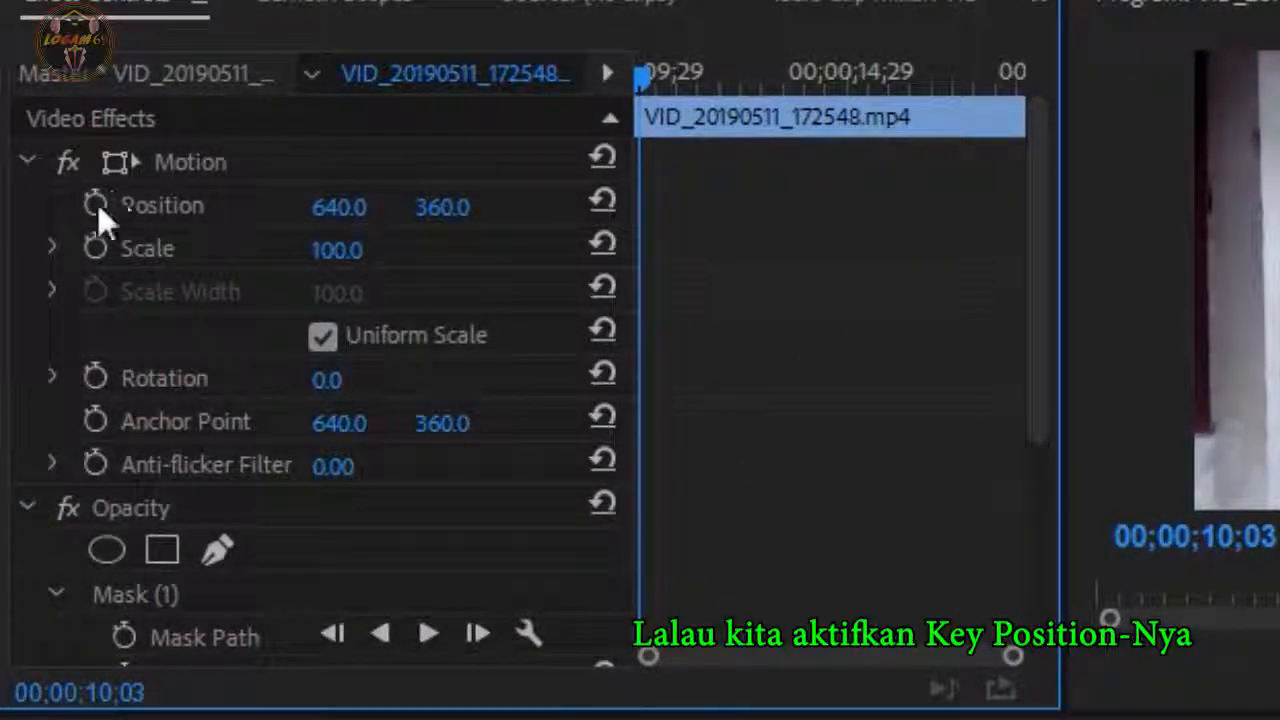
{"action": "left_click", "coordinate": [93, 203]}
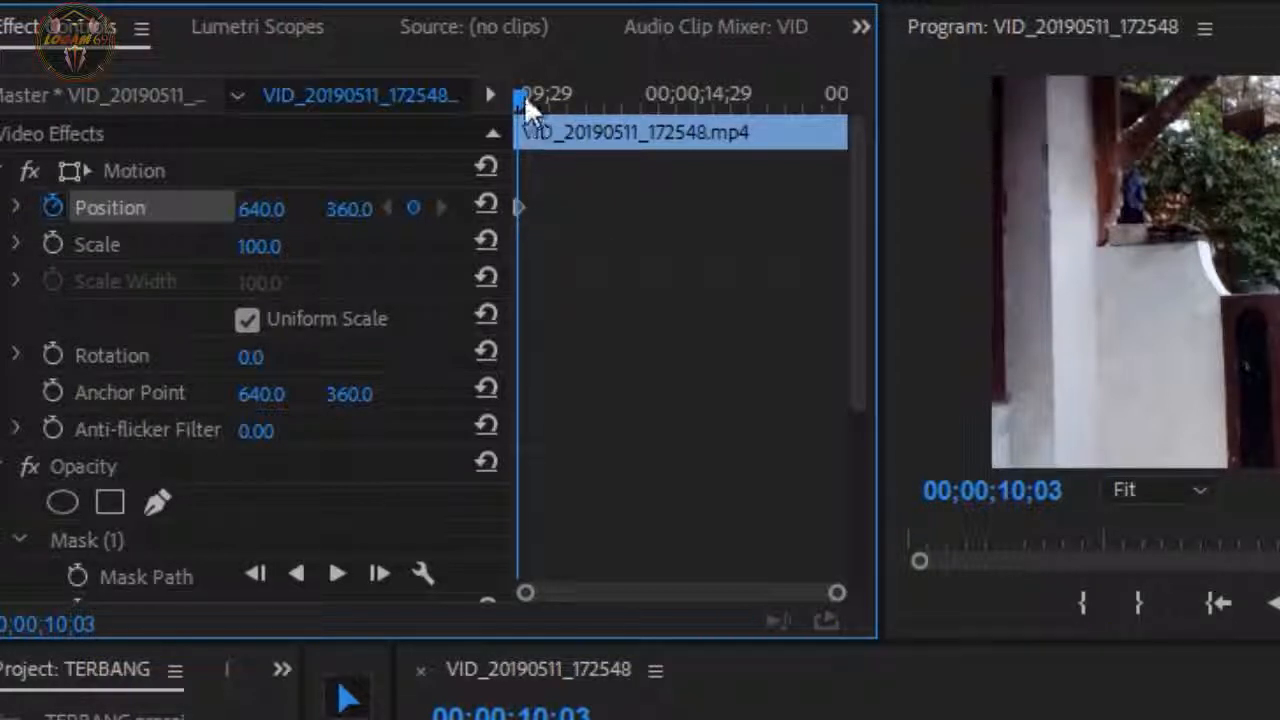
Add a Position keyframe at 00;00;11;27 with the vertical value set to -344, moving the person above the frame.
{"action": "left_click_drag", "start_coordinate": [517, 92], "coordinate": [585, 96]}
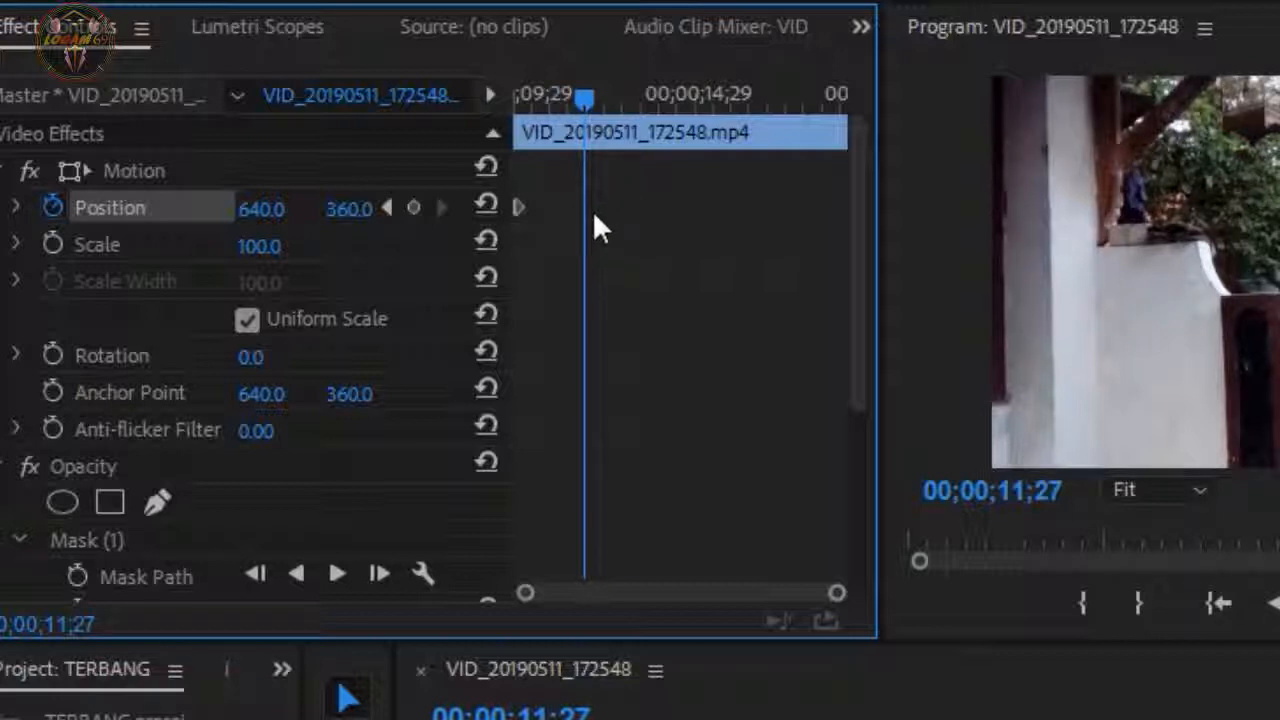
{"action": "left_click_drag", "start_coordinate": [251, 215], "coordinate": [275, 210]}
{"action": "key", "text": "ctrl+z"}
{"action": "left_click_drag", "start_coordinate": [348, 209], "coordinate": [10, 209]}
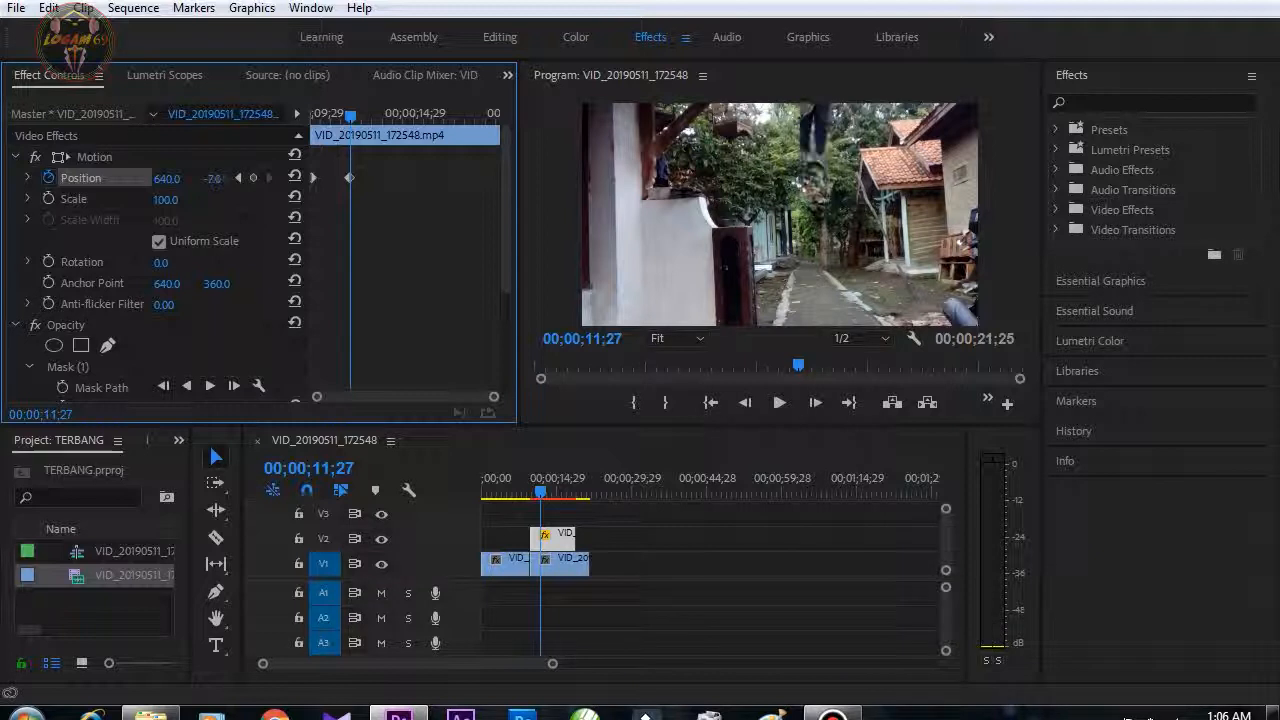
{"action": "left_click_drag", "start_coordinate": [212, 178], "coordinate": [188, 178]}
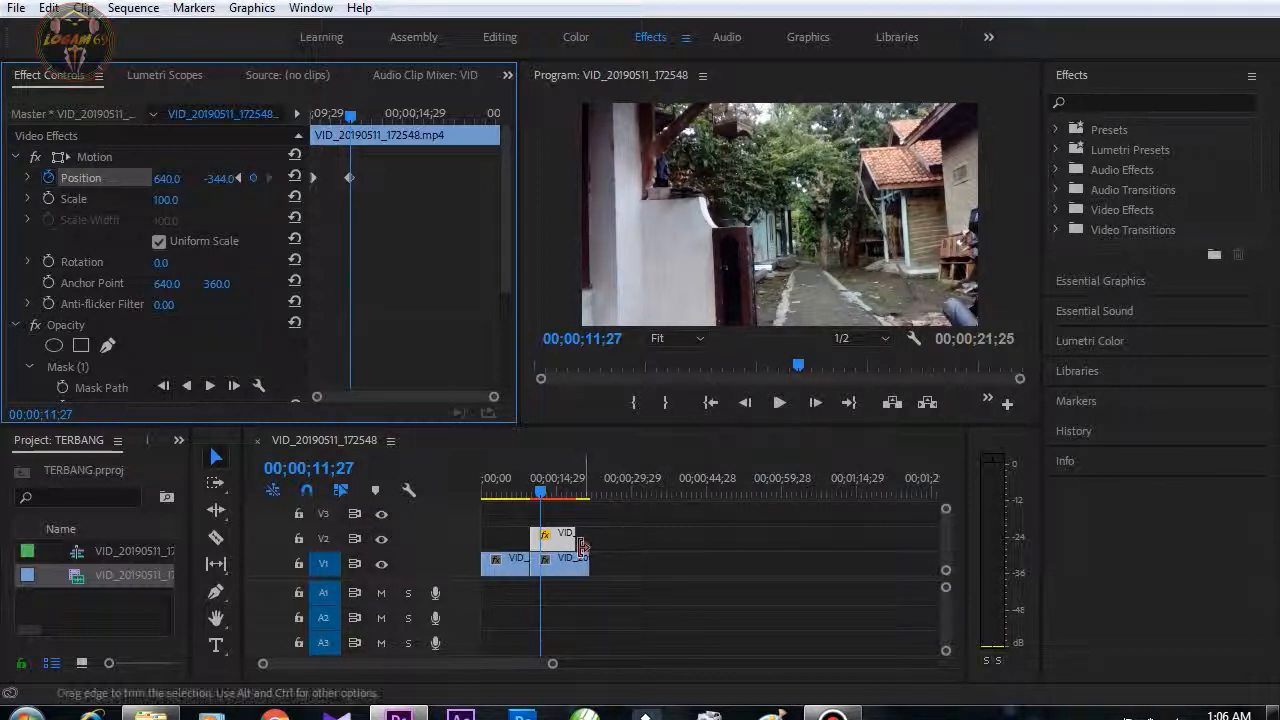
Play back the jump and flight, then return to 00;00;09;18.
{"action": "mouse_move", "coordinate": [538, 497]}
{"action": "left_mouse_down"}
{"action": "mouse_move", "coordinate": [491, 497]}
{"action": "mouse_move", "coordinate": [557, 497]}
{"action": "mouse_move", "coordinate": [531, 497]}
{"action": "left_mouse_up"}
{"action": "key", "text": "space"}
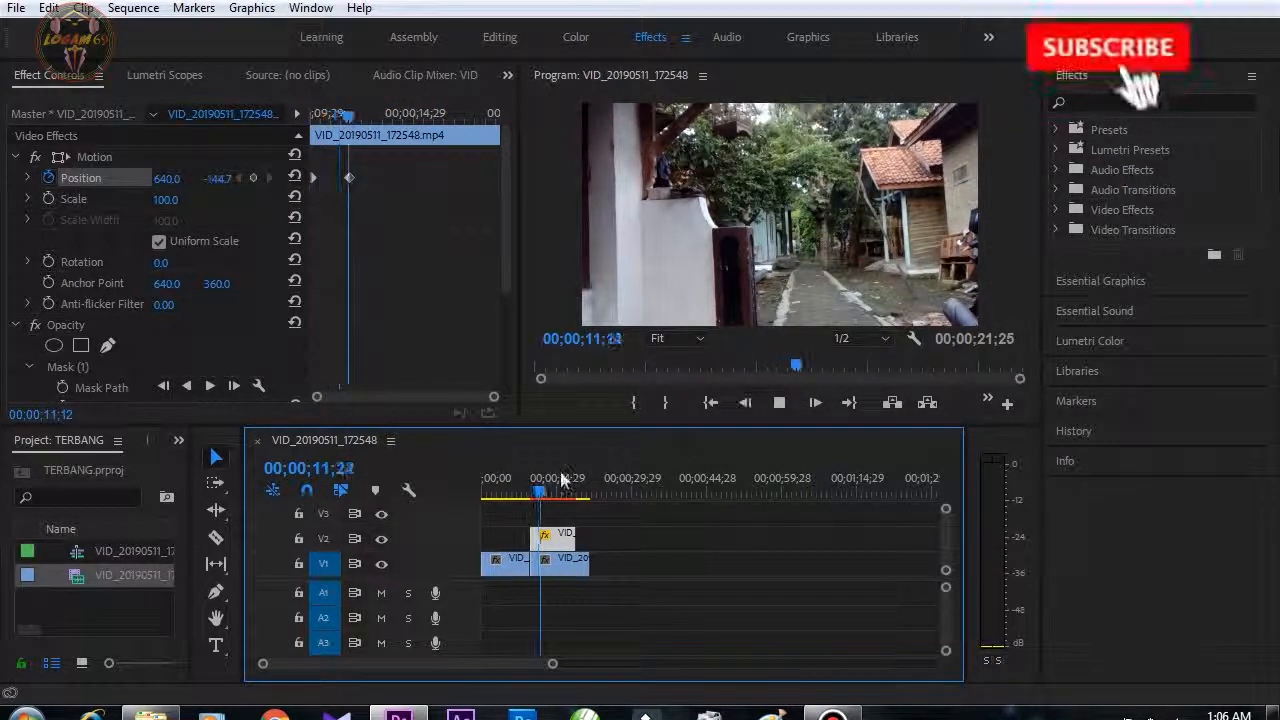
{"action": "key", "text": "space"}
{"action": "left_click", "coordinate": [748, 363]}
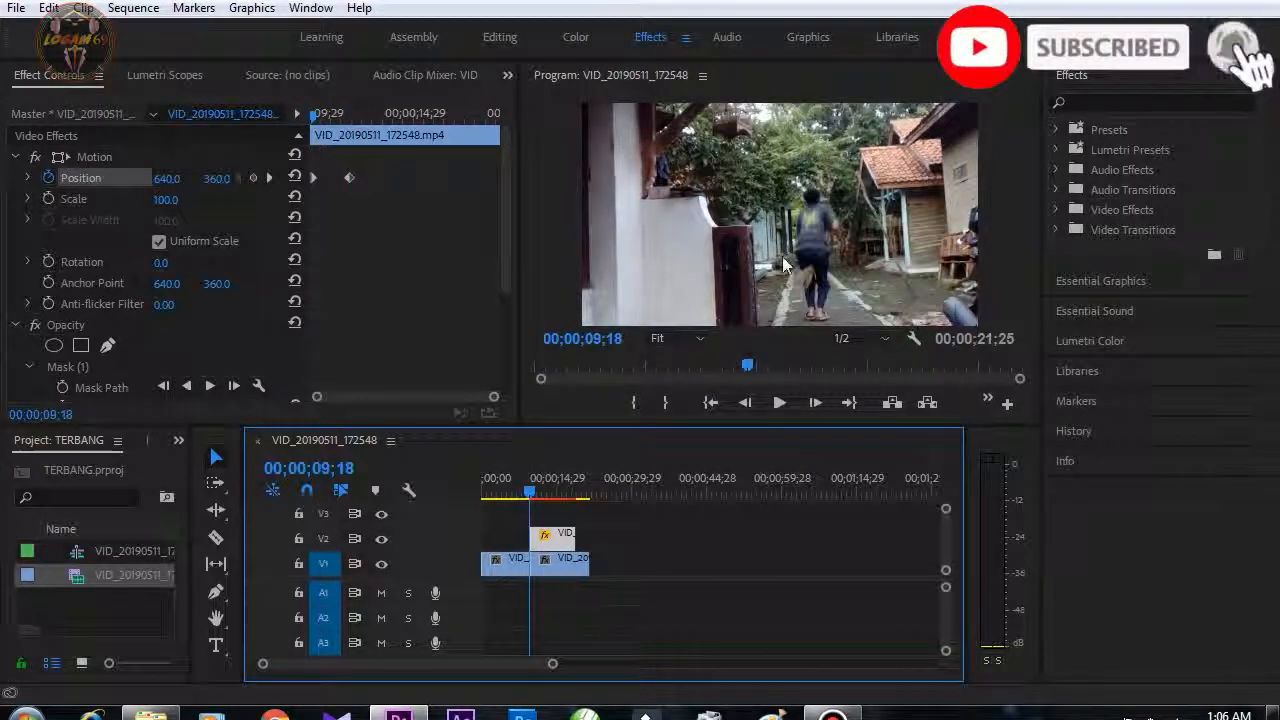
Speed up the flight by moving the second Position keyframe closer to the first, and preview the motion.
{"action": "left_click_drag", "start_coordinate": [345, 178], "coordinate": [332, 177]}
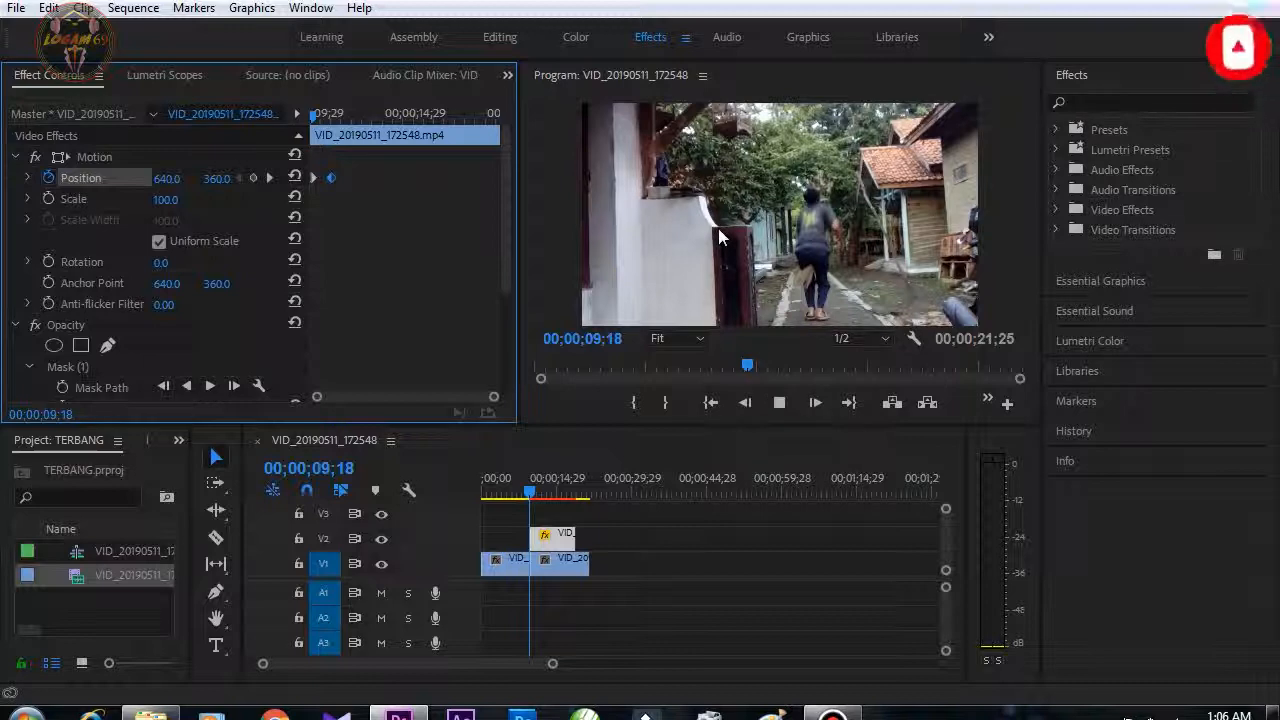
{"action": "key", "text": "space"}
{"action": "key", "text": "space"}
Play the whole sequence from 00;00;00;00 to review the finished flying effect.
{"action": "left_click_drag", "start_coordinate": [541, 495], "coordinate": [479, 495]}
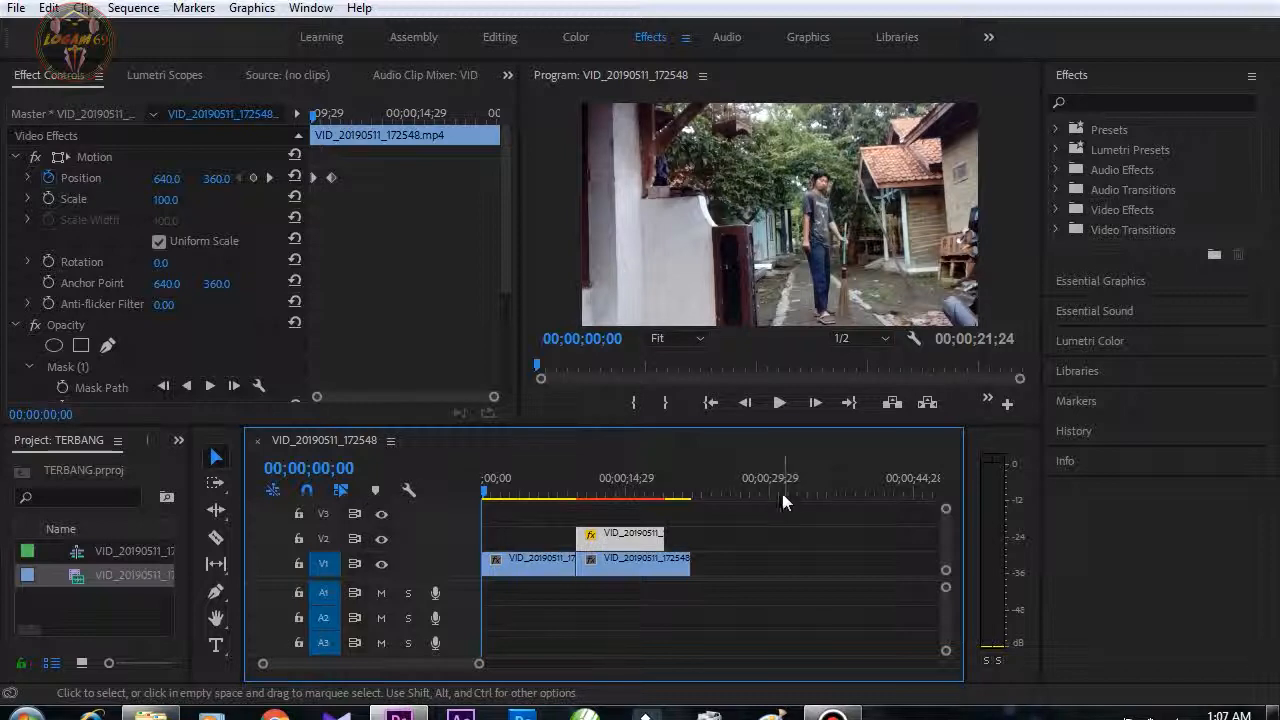
{"action": "left_click", "coordinate": [720, 402]}
{"action": "key", "text": "space"}
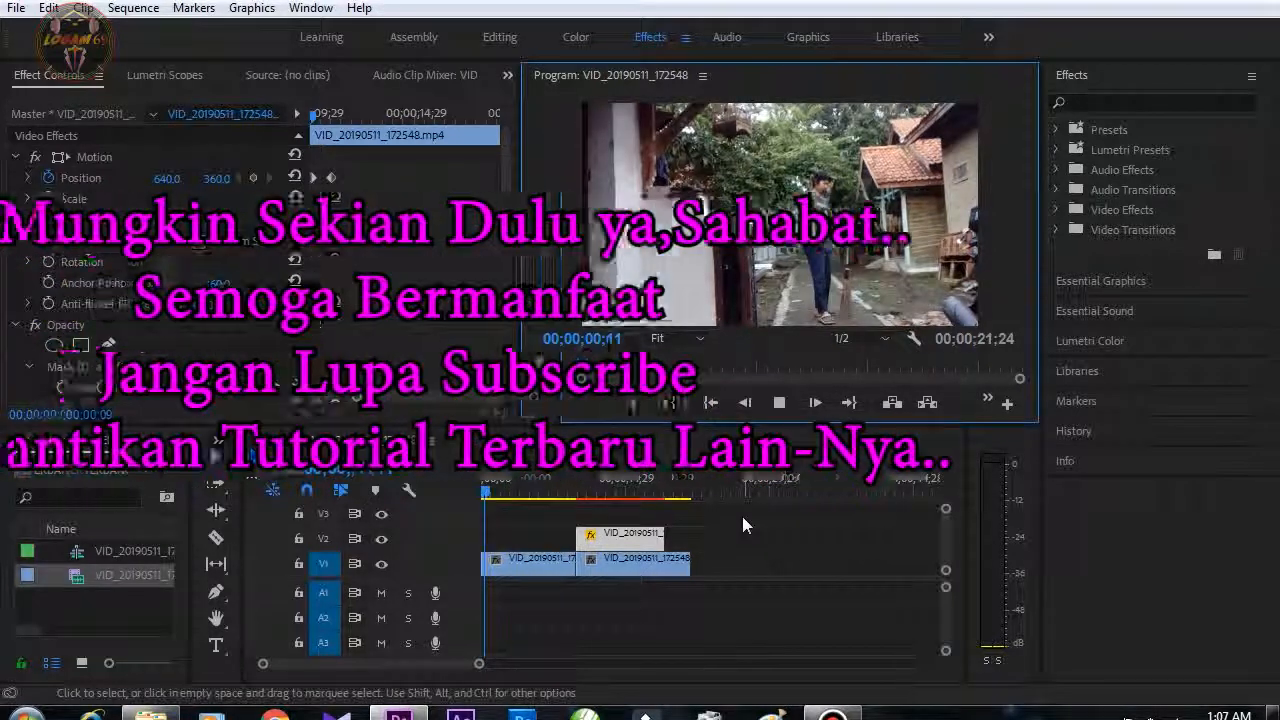